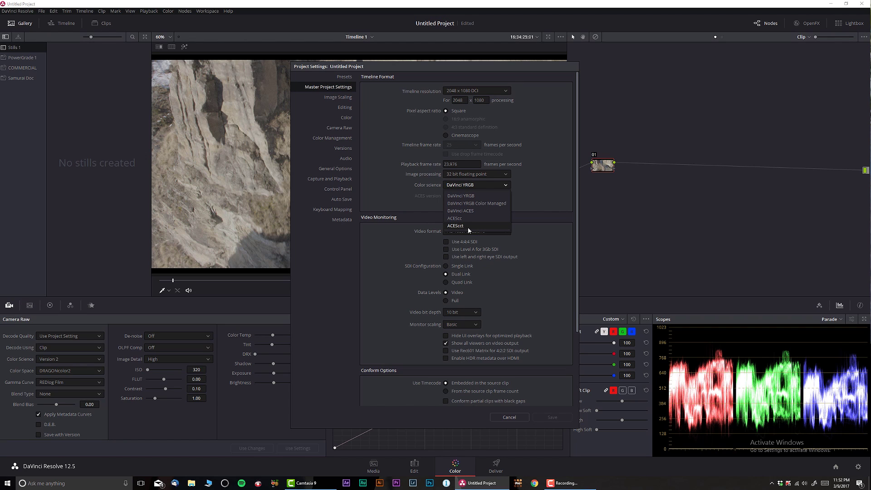
# Choose ACEScct as the project colour science, with ACES version 1.0.2.
pyautogui.click(467, 225)
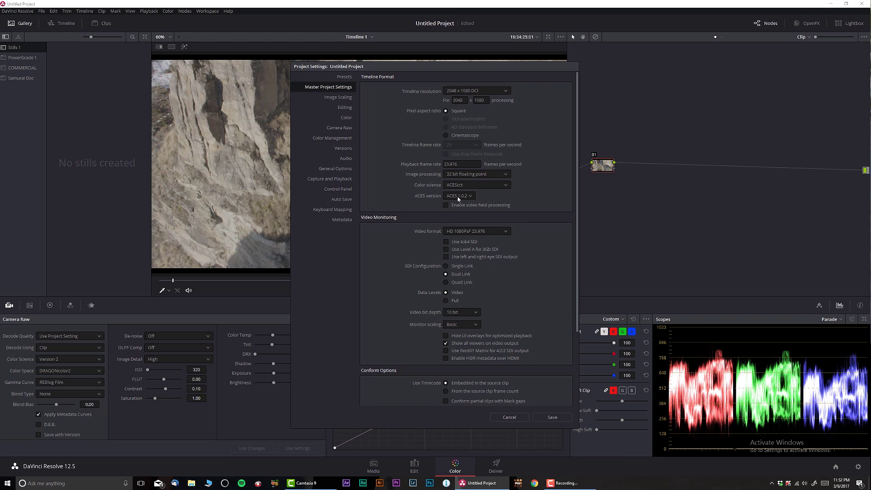
# Set the ACES input transform to DRAGONcolor/REDlogFilm in Color Management.
pyautogui.click(332, 138)
pyautogui.click(488, 131)
pyautogui.scroll(-5, 499, 155)
pyautogui.scroll(-3, 500, 156)
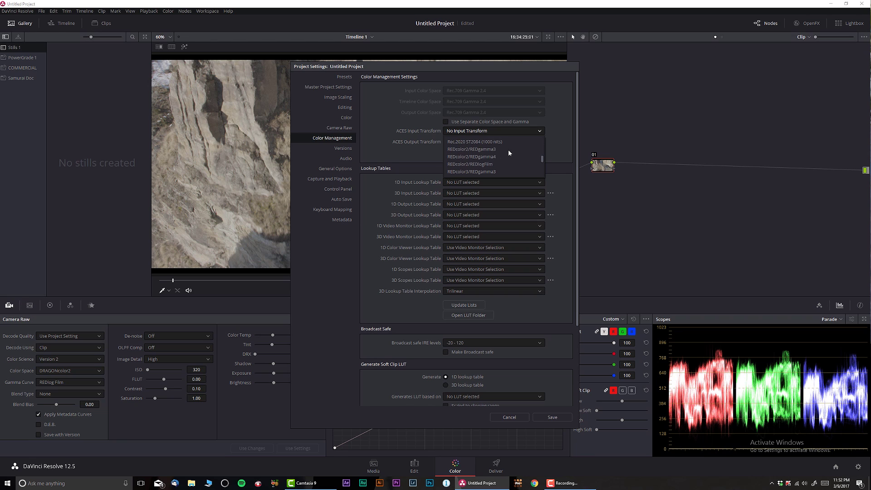
pyautogui.scroll(-3, 503, 158)
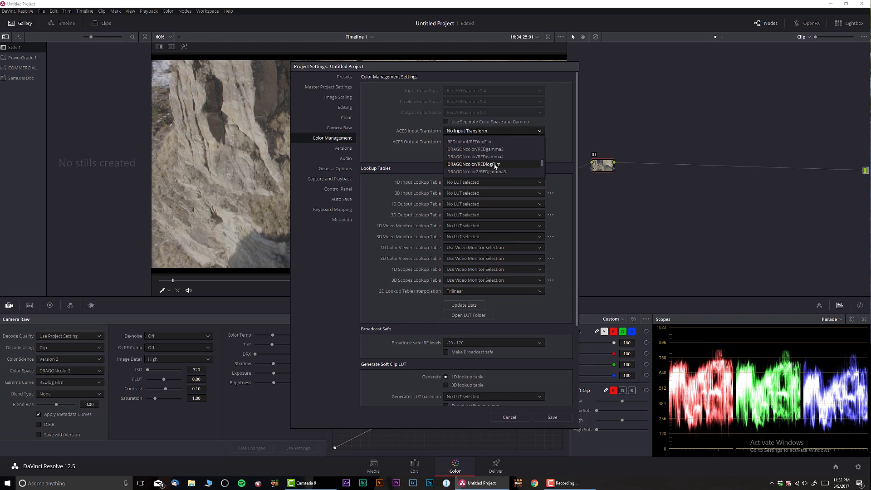
pyautogui.click(498, 164)
# Set the ACES output transform to Rec.709 and save the project settings.
pyautogui.click(470, 144)
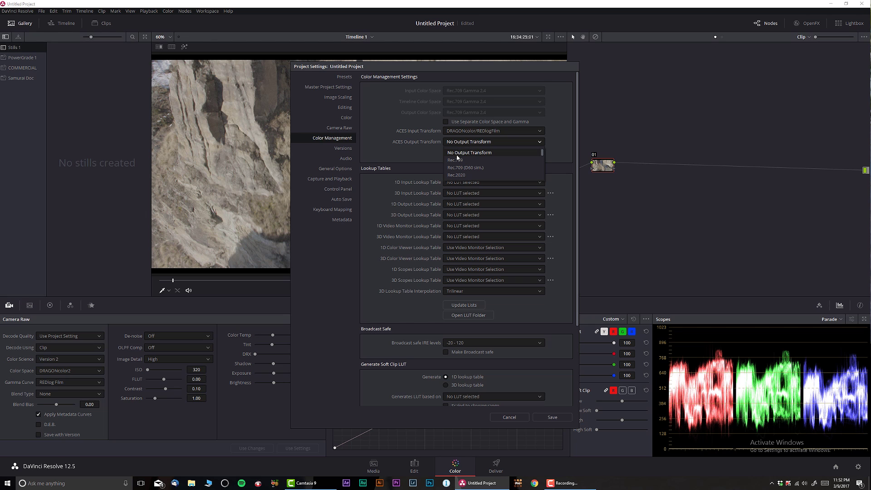
pyautogui.click(458, 160)
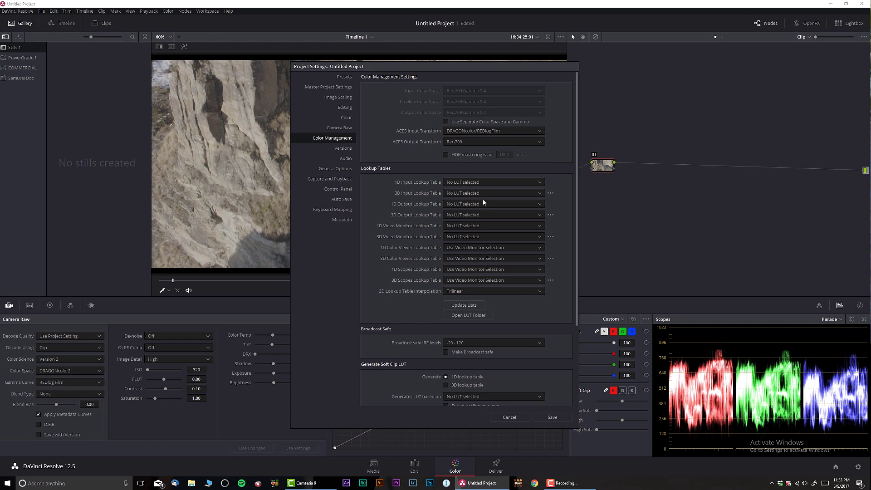
pyautogui.click(542, 417)
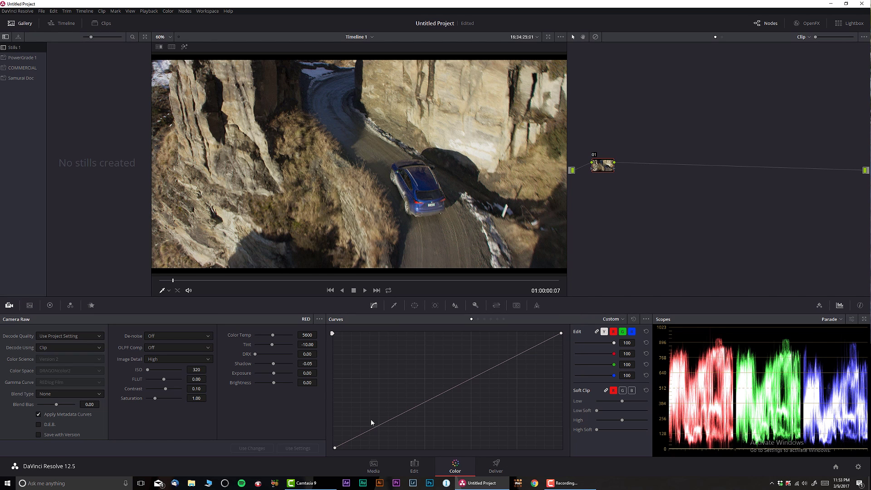
pyautogui.moveTo(195, 281)
pyautogui.mouseDown()
pyautogui.moveTo(325, 281)
pyautogui.moveTo(178, 281)
pyautogui.mouseUp()
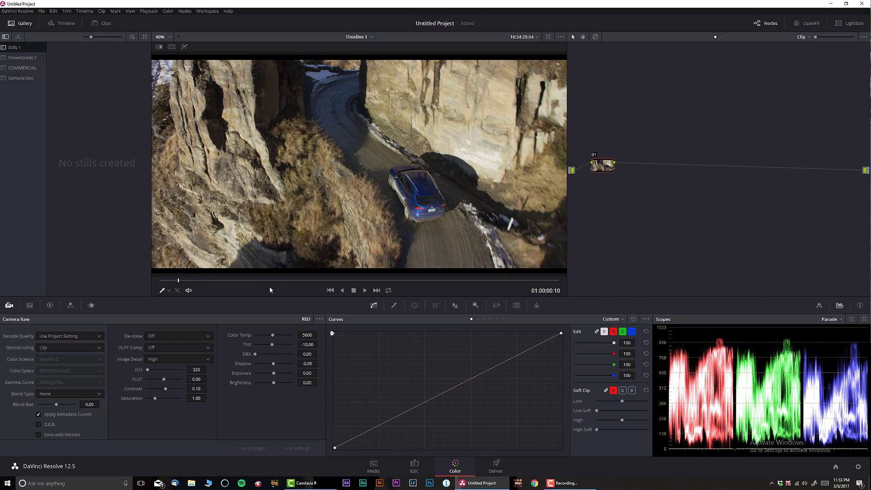
pyautogui.click(213, 281)
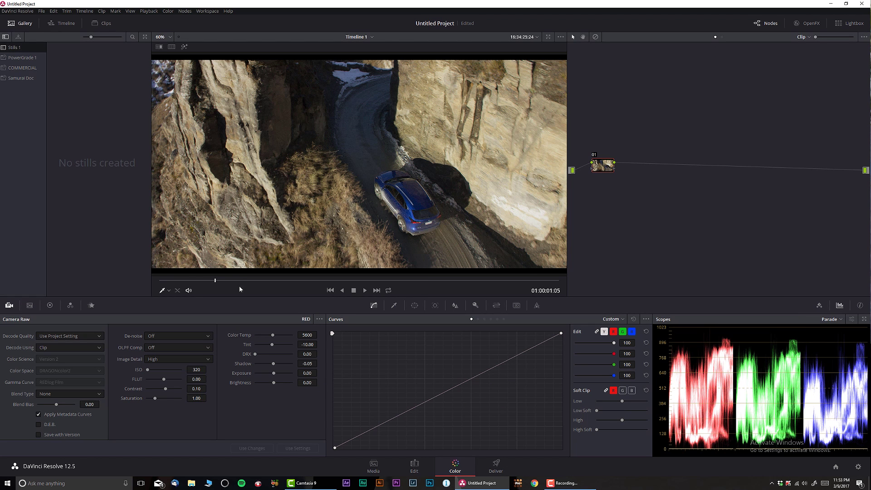
pyautogui.press('j')
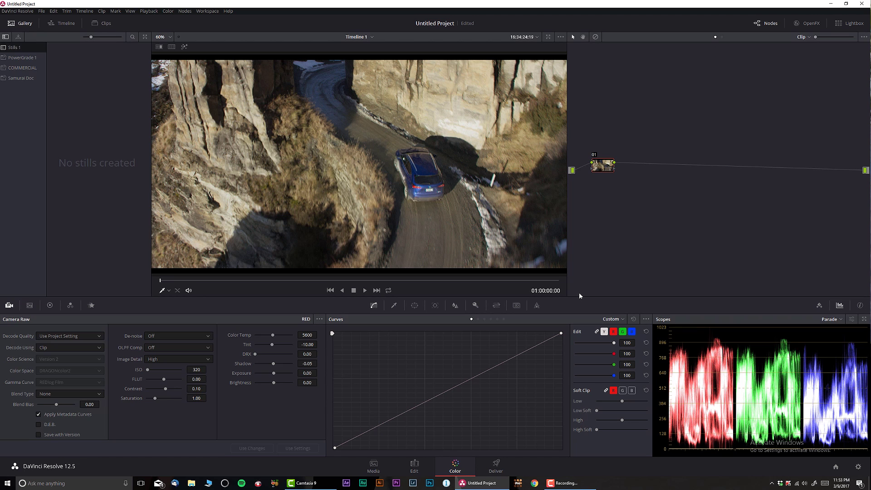
# Add serial node 02 labelled 'exposure' and lower its curve's white point to darken highlights.
pyautogui.hotkey('alt', 's')
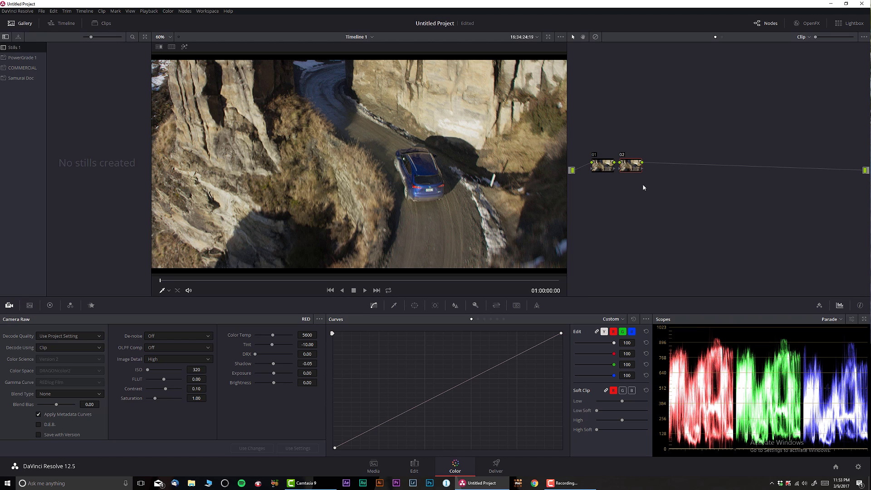
pyautogui.moveTo(630, 167); pyautogui.dragTo(635, 169)
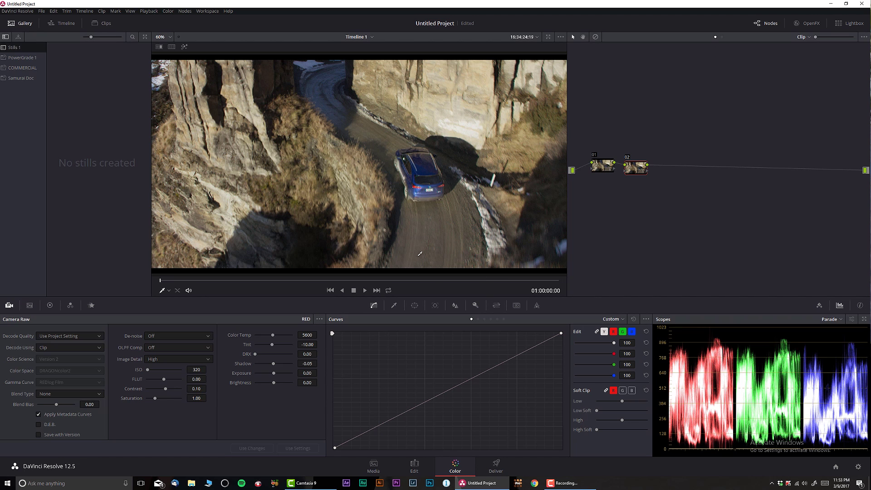
pyautogui.rightClick(635, 194)
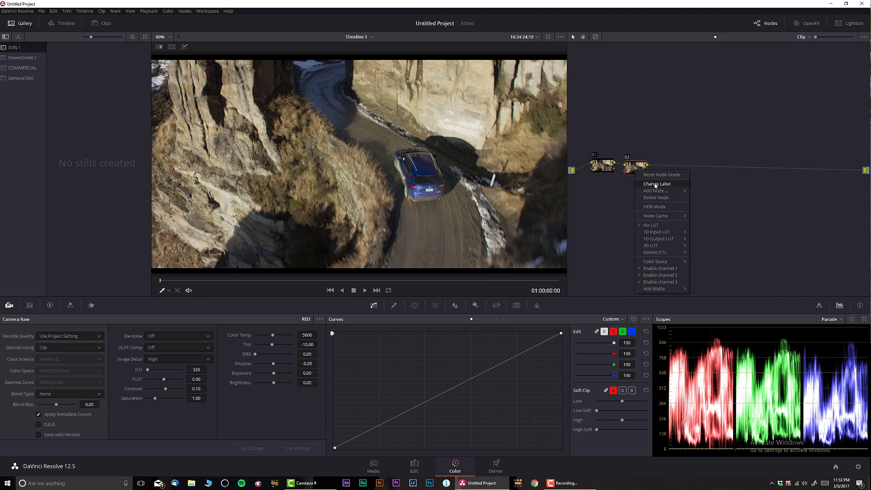
pyautogui.click(659, 194)
pyautogui.write('exposure')
pyautogui.rightClick(634, 170)
pyautogui.click(649, 185)
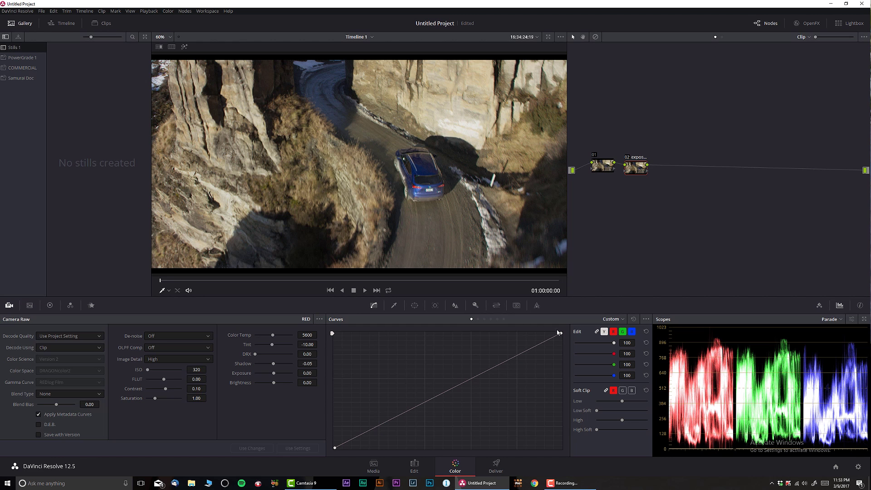
pyautogui.moveTo(558, 333); pyautogui.dragTo(563, 347)
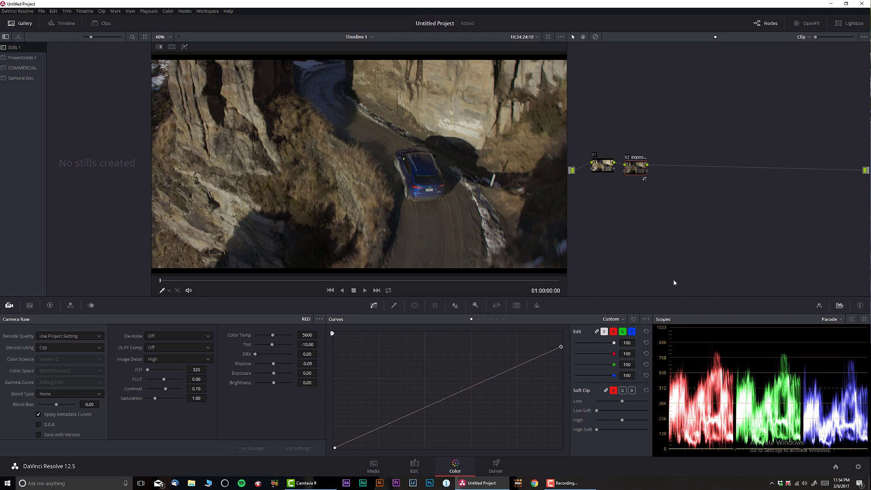
# Add serial node 03 and apply the False Color OpenFX effect to it.
pyautogui.hotkey('alt', 's')
pyautogui.click(806, 23)
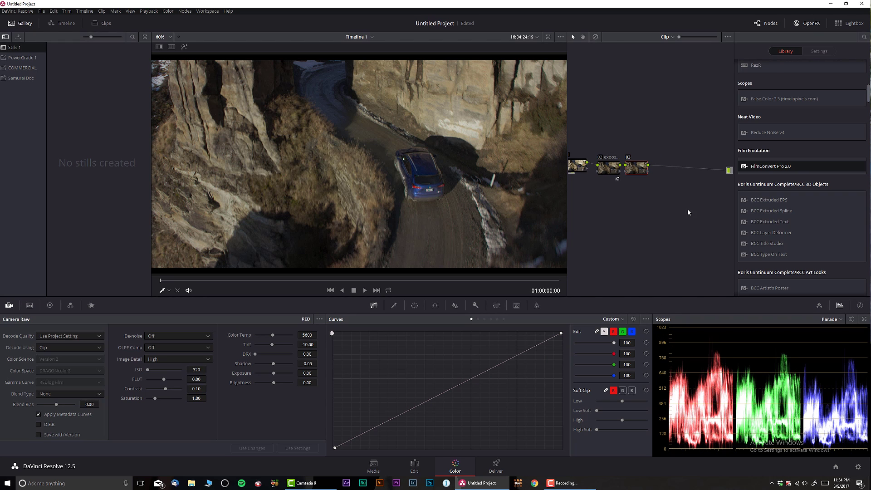
pyautogui.scroll(-1, 774, 189)
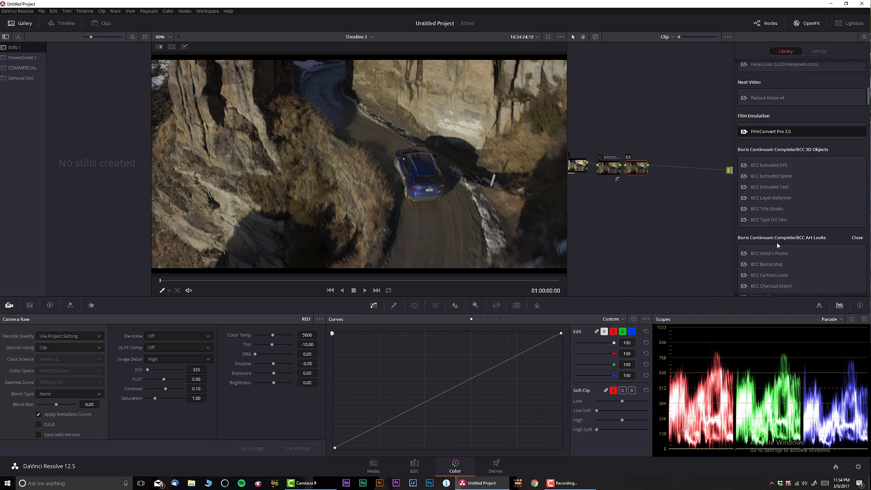
pyautogui.scroll(-2, 776, 242)
pyautogui.scroll(-1, 716, 217)
pyautogui.scroll(1, 710, 242)
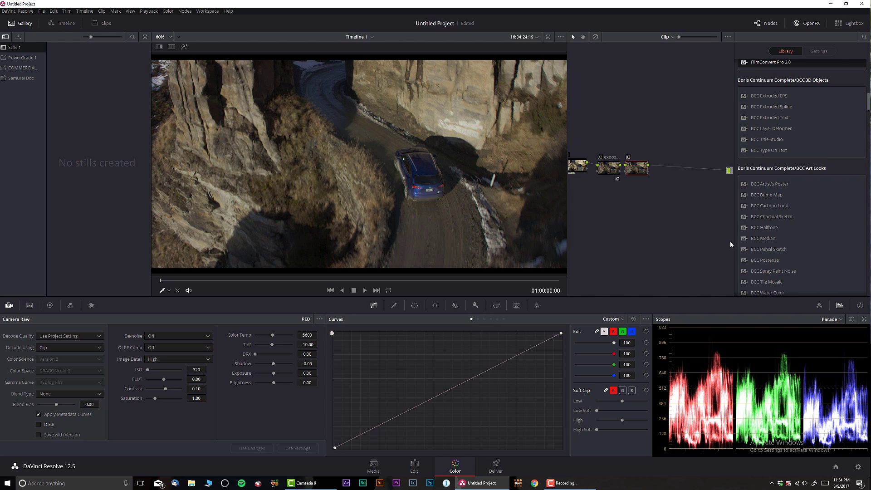
pyautogui.scroll(2, 730, 242)
pyautogui.scroll(4, 797, 242)
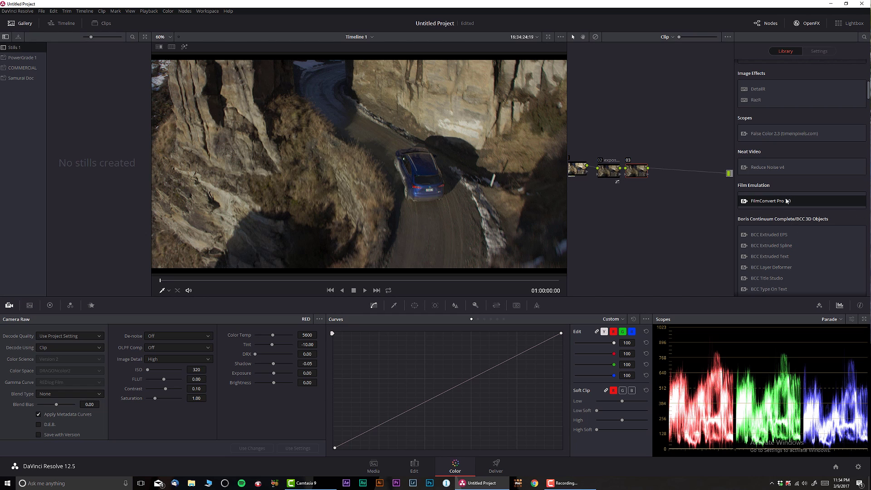
pyautogui.moveTo(757, 135); pyautogui.dragTo(632, 170)
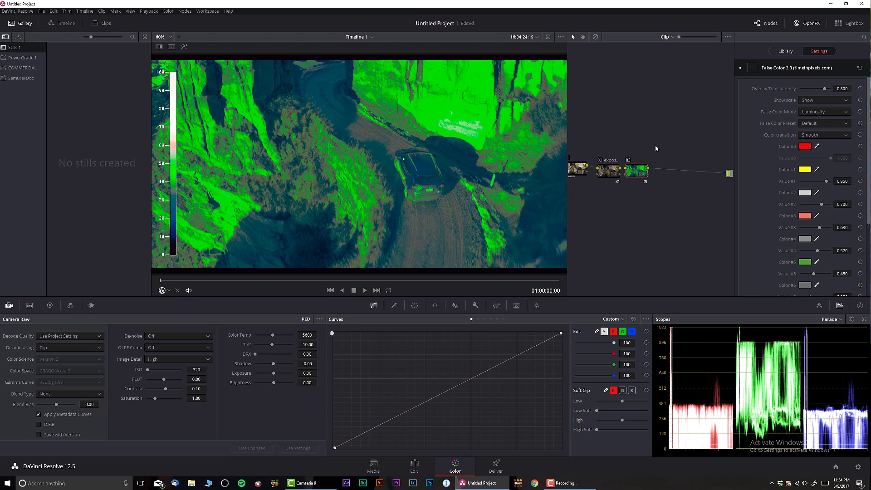
# Toggle the False Color node off and on, then delete it.
pyautogui.click(629, 161)
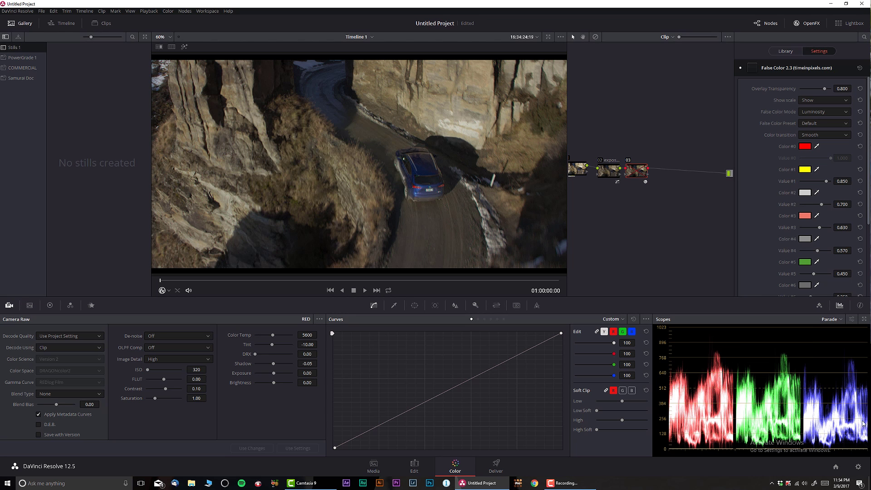
pyautogui.click(629, 163)
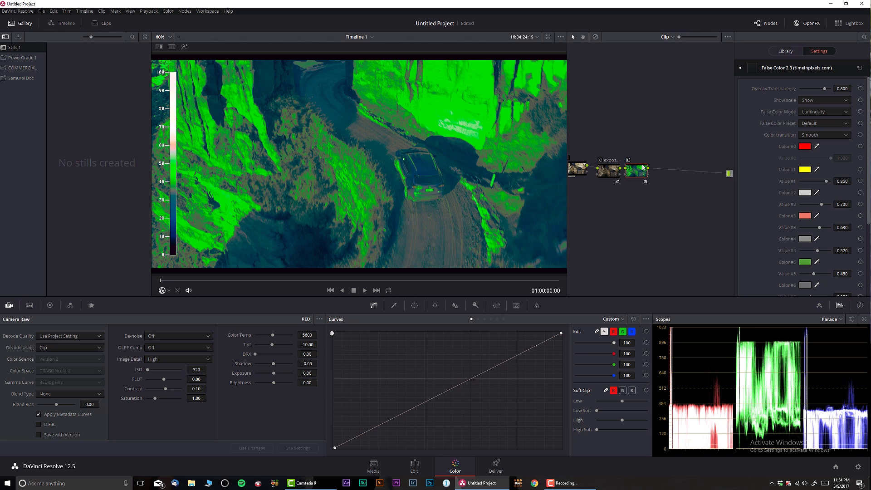
pyautogui.press('Delete')
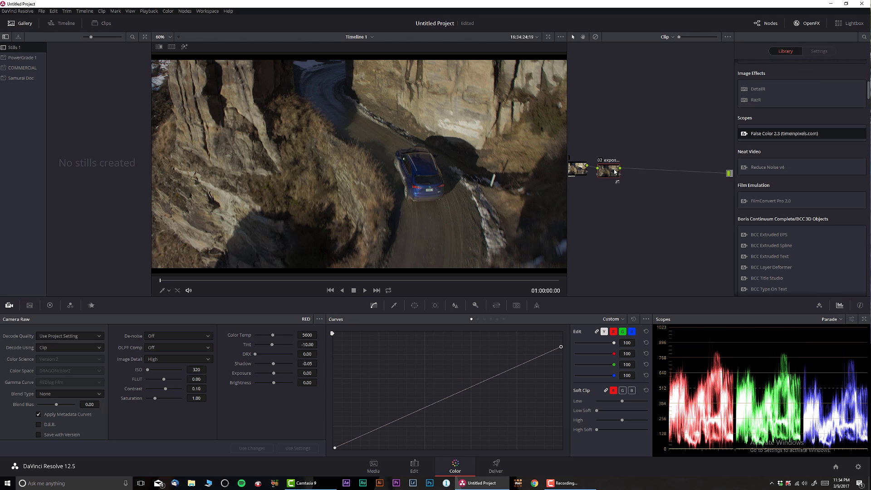
# Close the OpenFX library and scrub the clip back to an early frame.
pyautogui.click(805, 27)
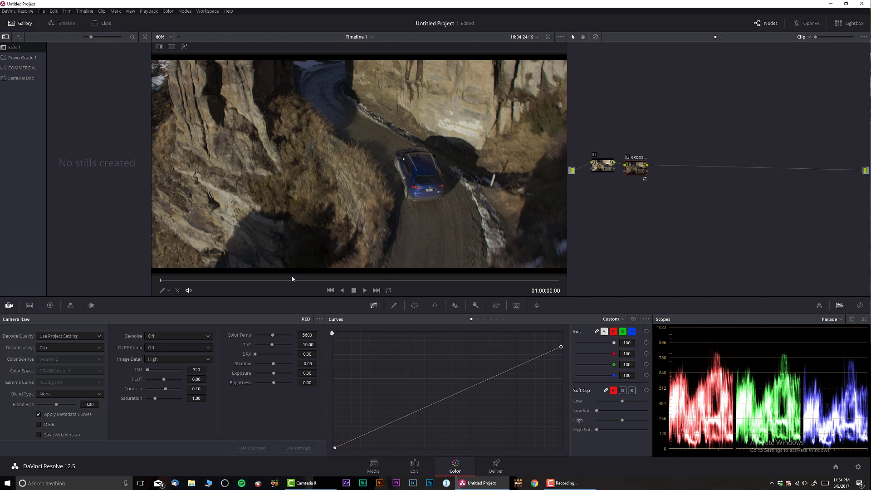
pyautogui.moveTo(292, 279); pyautogui.dragTo(127, 230)
pyautogui.click(187, 280)
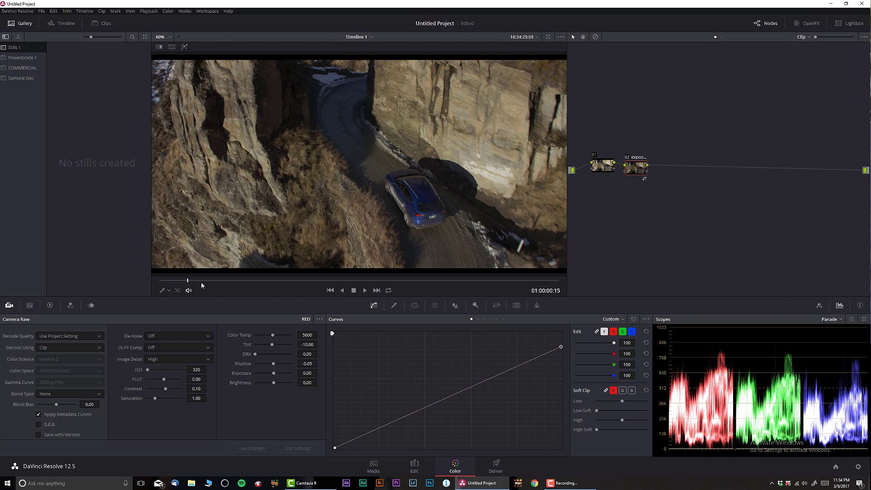
# Add a third serial node, lower Camera Raw Color Temp to 3450, and compare with grading bypassed.
pyautogui.hotkey('alt', 's')
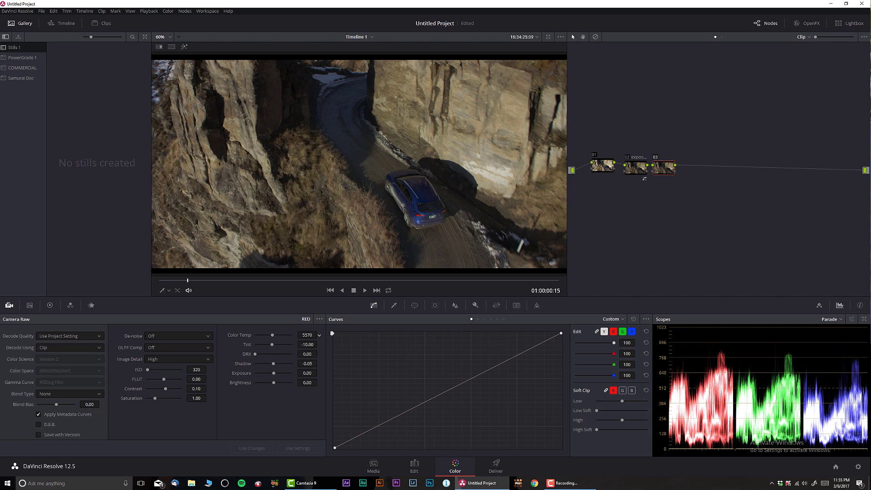
pyautogui.moveTo(307, 334); pyautogui.dragTo(287, 339)
pyautogui.scroll(-7, 307, 334)
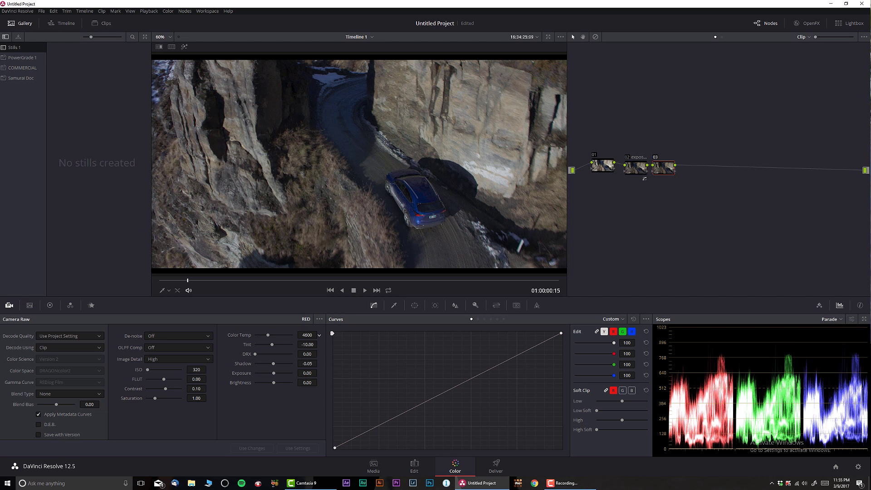
pyautogui.scroll(-2, 307, 334)
pyautogui.scroll(-3, 307, 334)
pyautogui.scroll(-1, 307, 334)
pyautogui.scroll(-1, 307, 334)
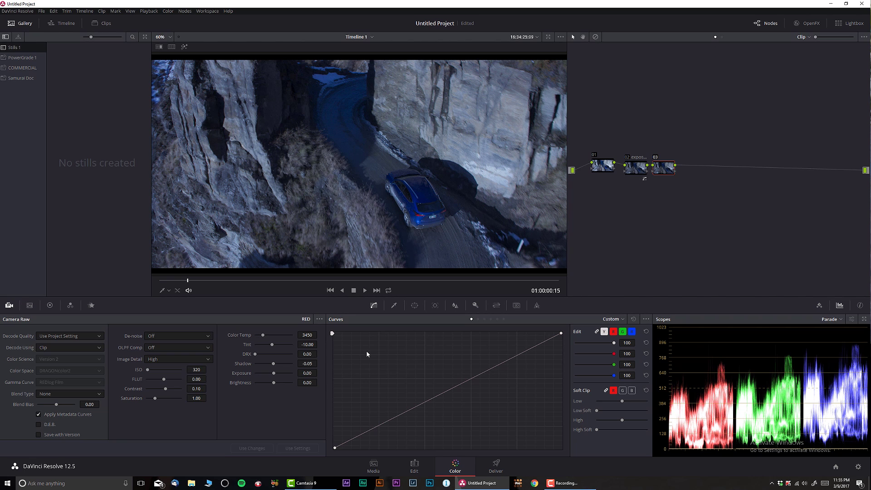
pyautogui.hotkey('shift', 'd')
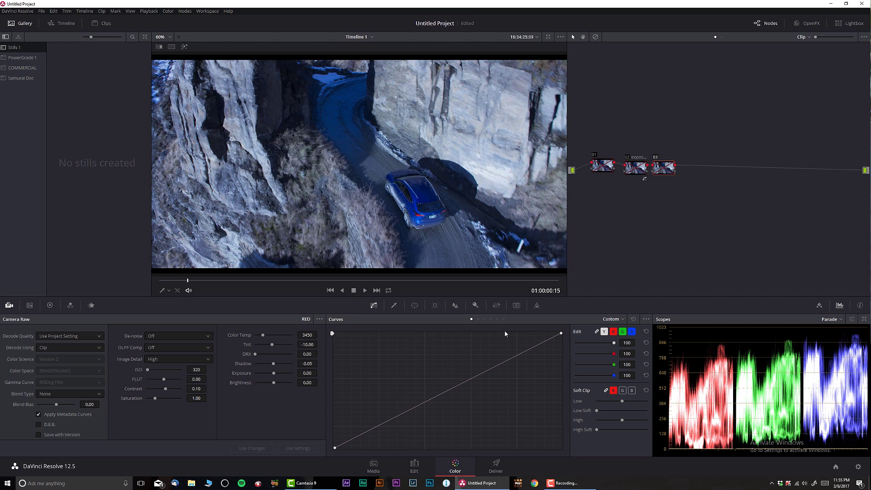
pyautogui.hotkey('shift', 'd')
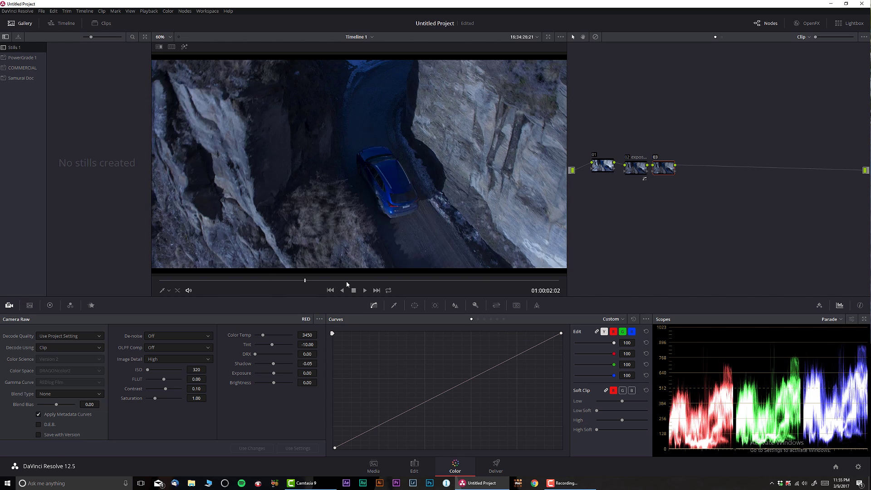
# Try raw Color Temp values around 3810 while scrubbing through the shot.
pyautogui.moveTo(358, 284); pyautogui.dragTo(499, 283)
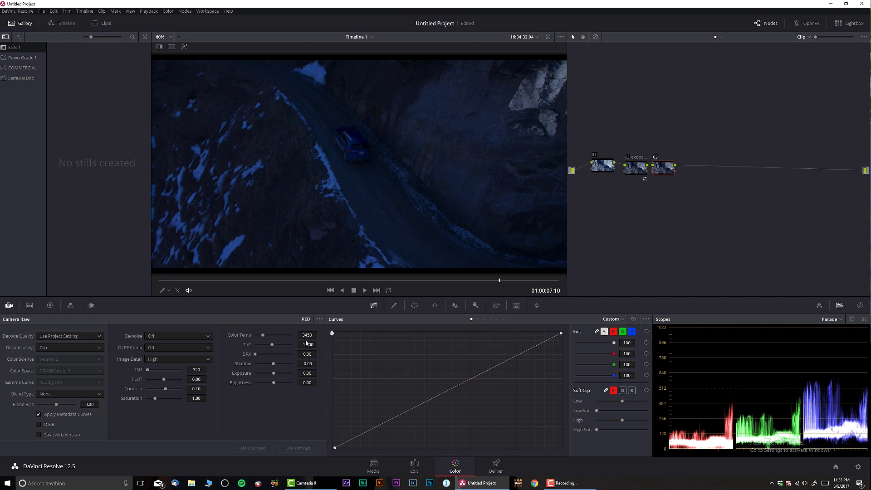
pyautogui.moveTo(307, 335); pyautogui.dragTo(319, 335)
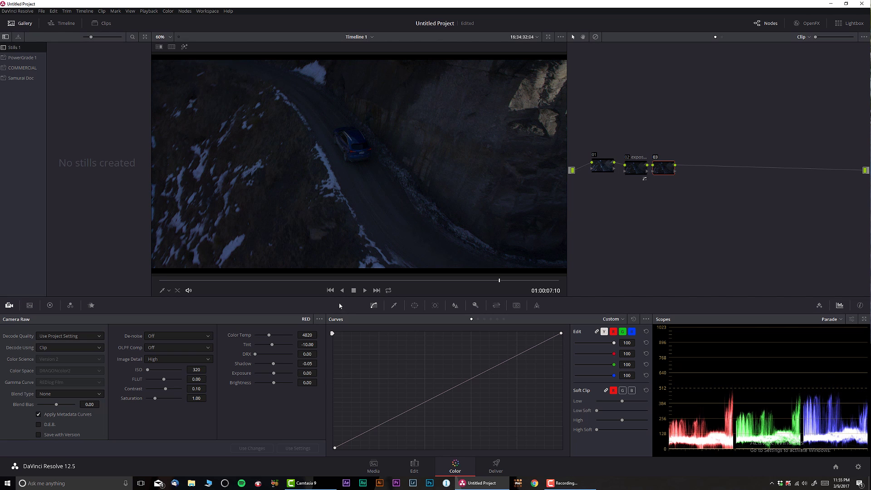
pyautogui.moveTo(331, 282); pyautogui.dragTo(268, 285)
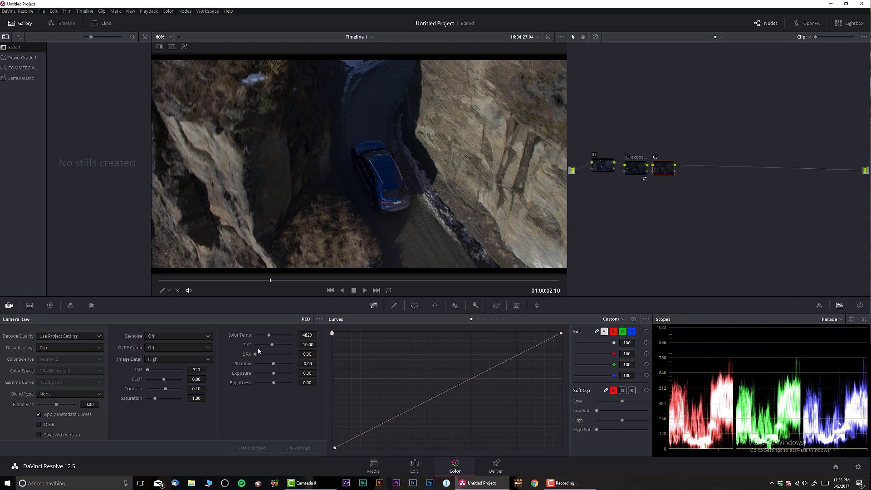
pyautogui.moveTo(319, 334); pyautogui.dragTo(320, 356)
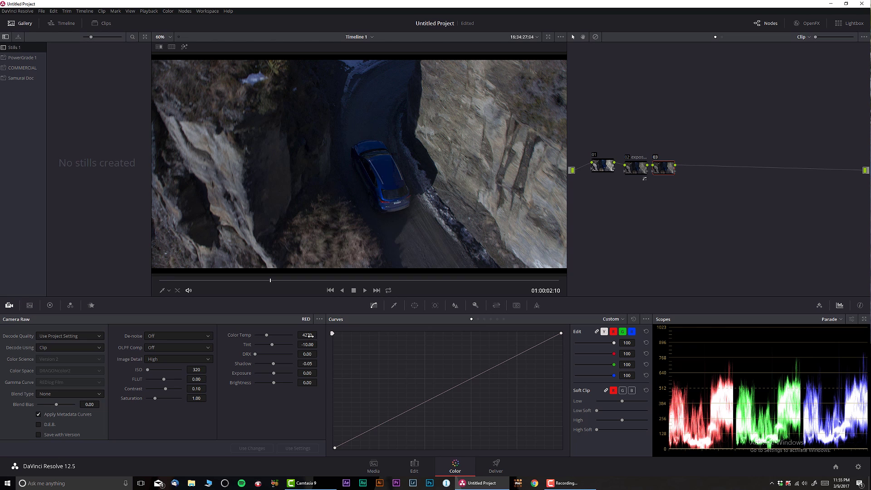
pyautogui.moveTo(319, 335); pyautogui.dragTo(320, 345)
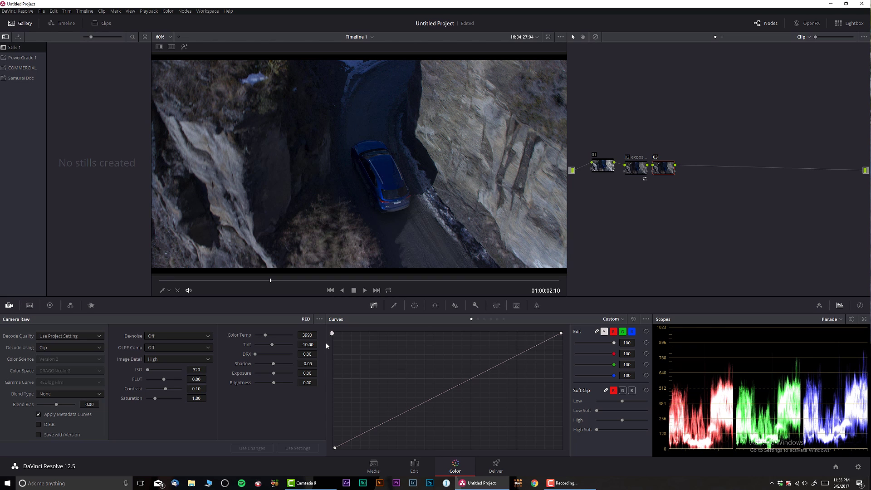
# Enter exactly 4000 as the raw Color Temp.
pyautogui.click(303, 335)
pyautogui.write('4000')
pyautogui.press('Return')
pyautogui.moveTo(271, 281); pyautogui.dragTo(192, 284)
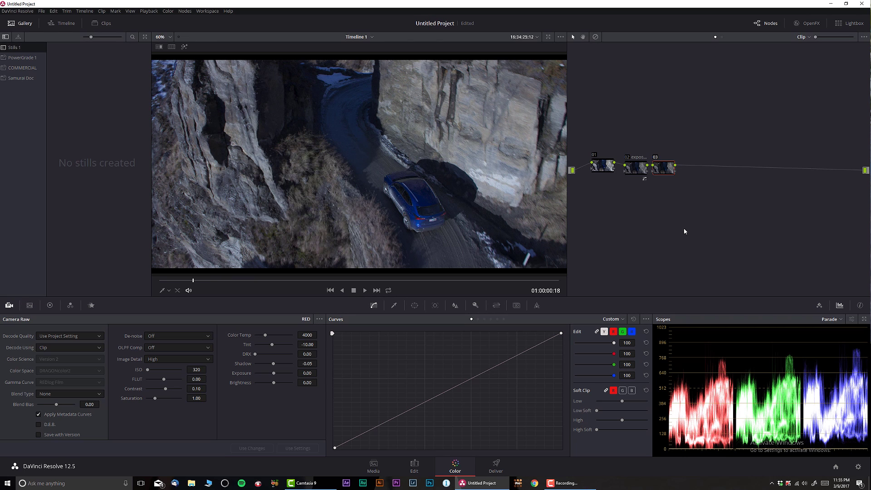
# Add a parallel node beside node 03, relabel node 03 'car', and pick the curve type.
pyautogui.hotkey('alt', 'p')
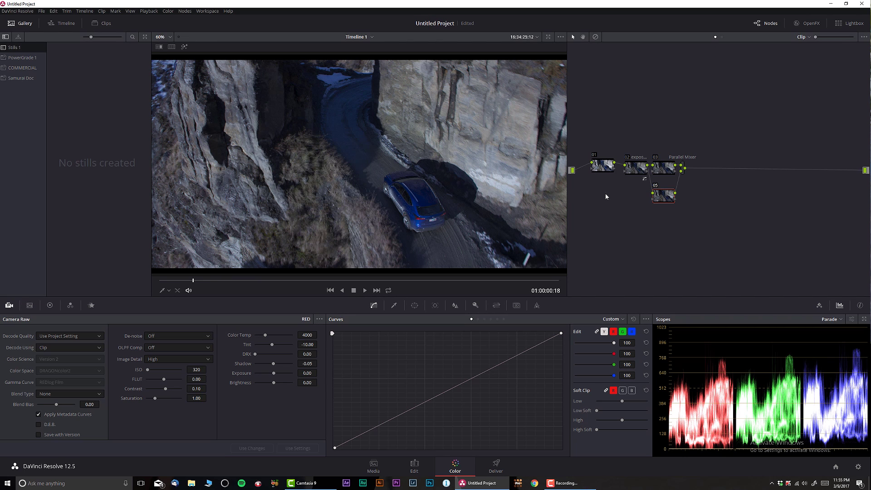
pyautogui.moveTo(663, 171); pyautogui.dragTo(693, 169)
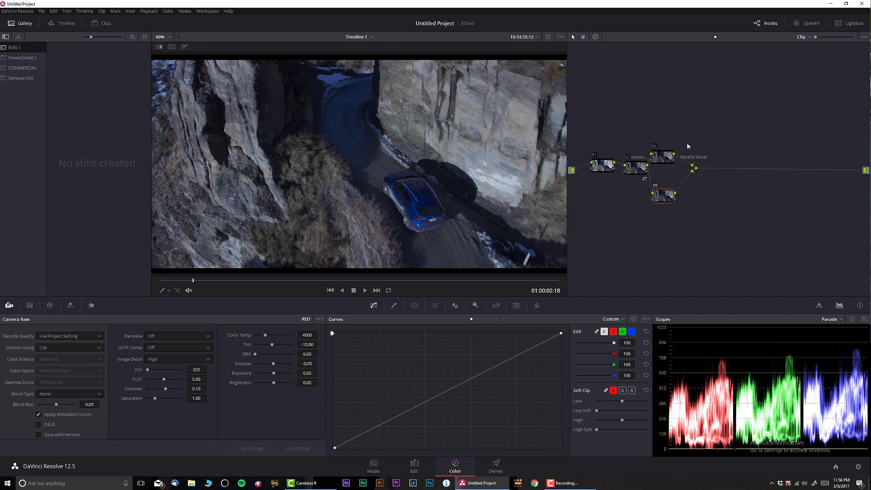
pyautogui.moveTo(660, 159); pyautogui.dragTo(662, 158)
pyautogui.click(662, 158)
pyautogui.rightClick(661, 156)
pyautogui.click(684, 172)
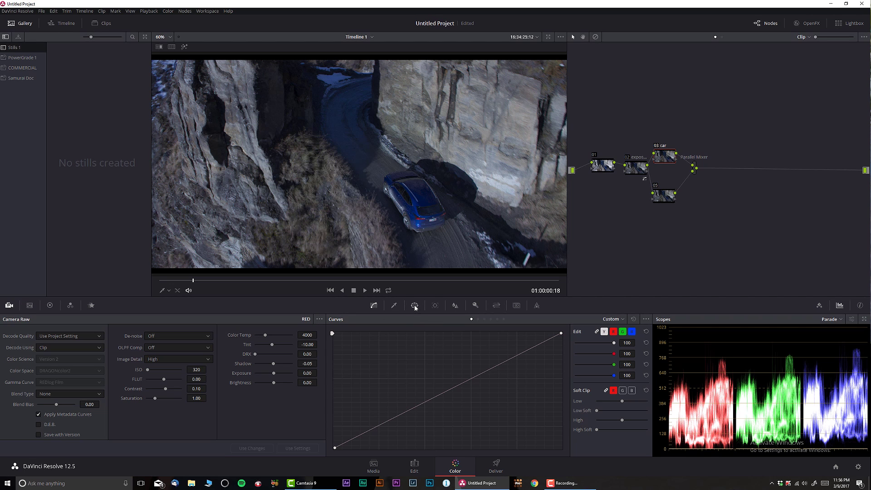
pyautogui.click(607, 319)
# Shift the car node's blues toward teal with Hue Vs Hue, then add node 06 after the Parallel Mixer.
pyautogui.click(630, 335)
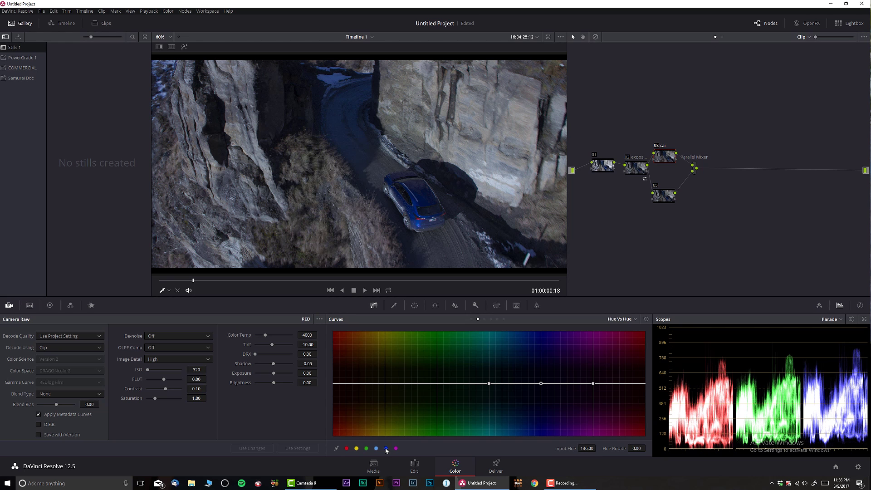
pyautogui.moveTo(540, 384)
pyautogui.mouseDown()
pyautogui.moveTo(540, 394)
pyautogui.moveTo(538, 369)
pyautogui.moveTo(542, 393)
pyautogui.moveTo(541, 377)
pyautogui.mouseUp()
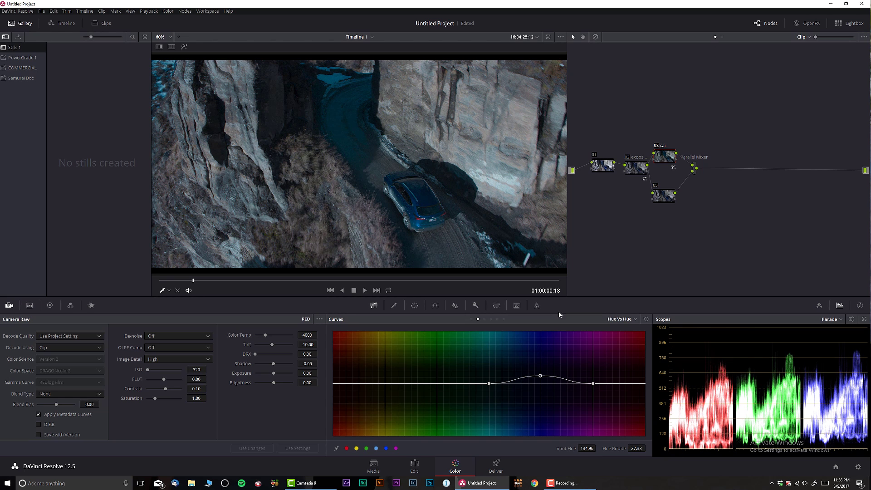
pyautogui.click(656, 146)
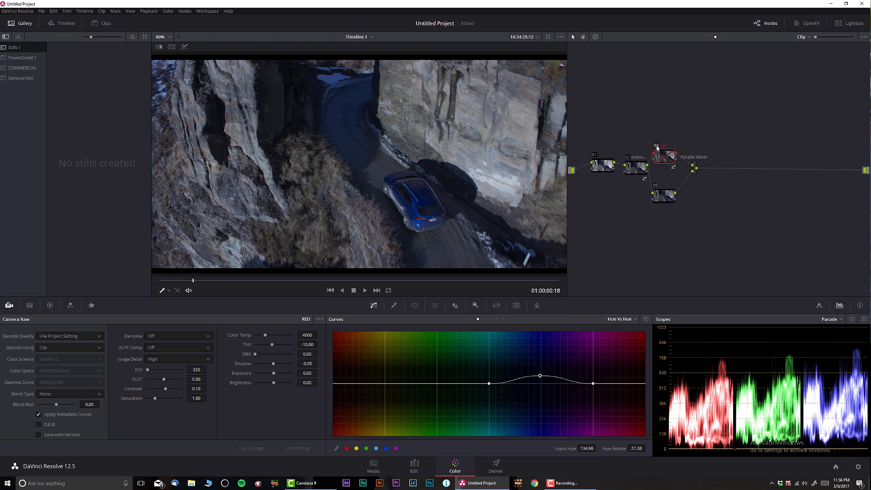
pyautogui.click(656, 146)
pyautogui.click(656, 146)
pyautogui.click(656, 146)
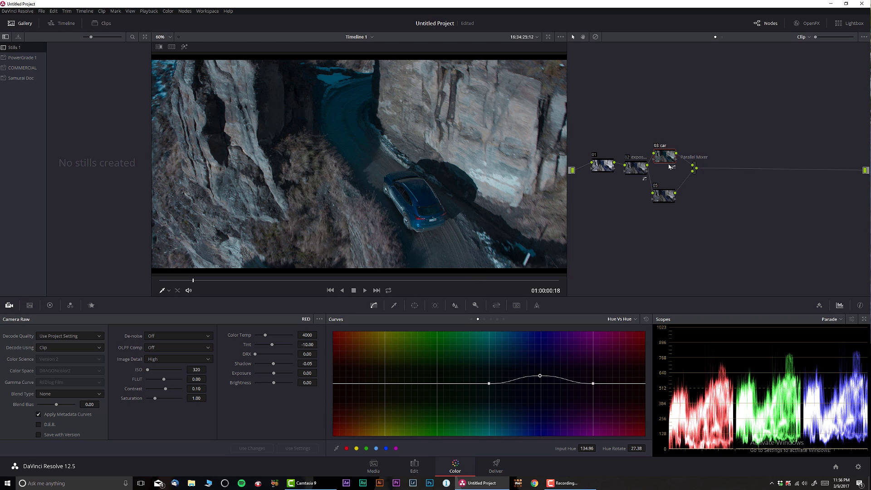
pyautogui.click(694, 170)
pyautogui.hotkey('alt', 's')
# Label node 06 'blacks'.
pyautogui.rightClick(712, 167)
pyautogui.click(724, 183)
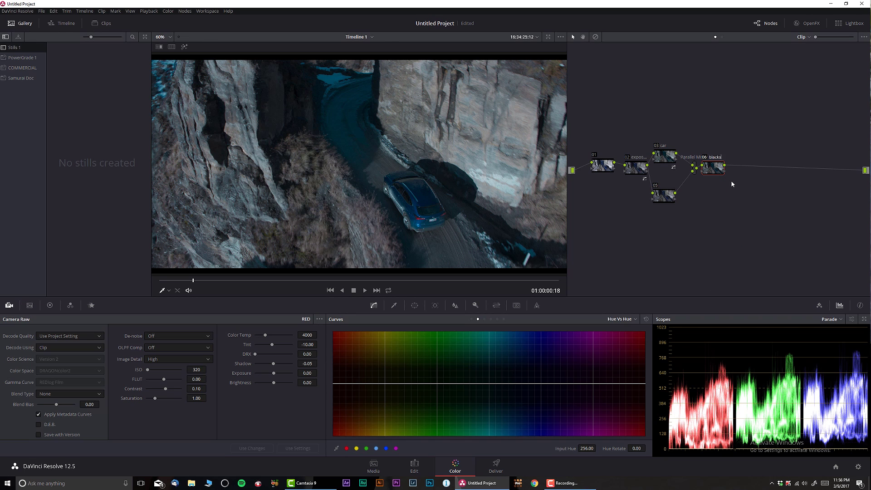
pyautogui.write('blacks')
pyautogui.press('Return')
# Give the blacks node a Lum Vs Sat curve desaturating shadows to zero, recovering by mid-tones.
pyautogui.click(622, 318)
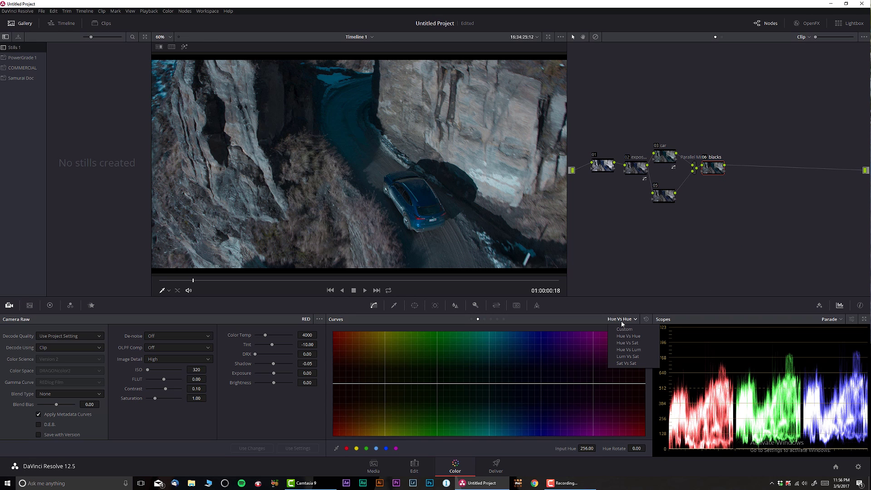
pyautogui.click(627, 357)
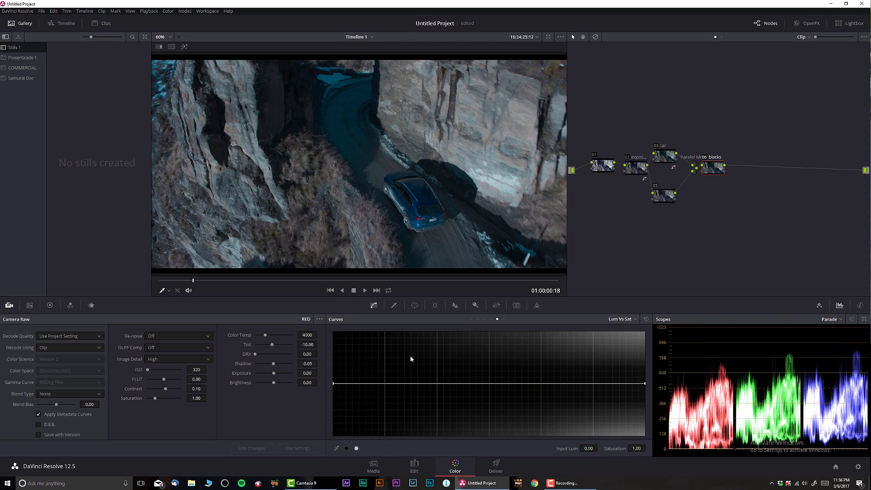
pyautogui.click(437, 384)
pyautogui.moveTo(333, 383); pyautogui.dragTo(328, 459)
pyautogui.moveTo(437, 385); pyautogui.dragTo(540, 387)
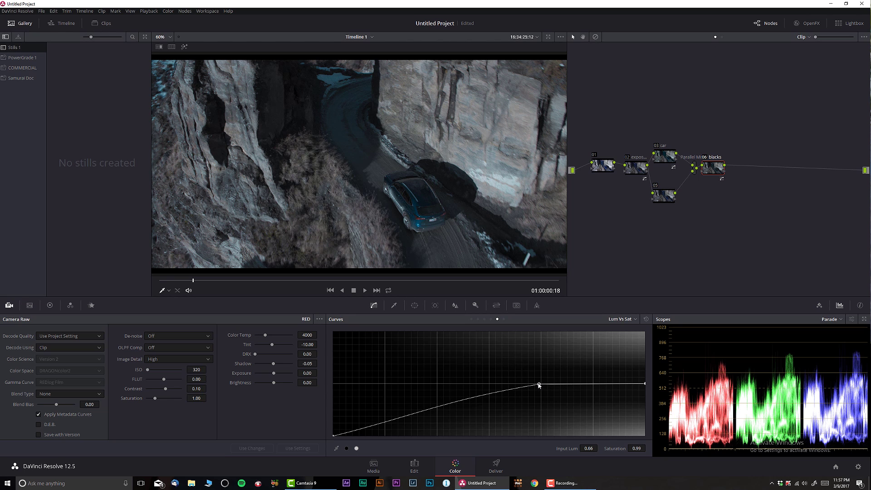
pyautogui.moveTo(724, 170); pyautogui.dragTo(767, 172)
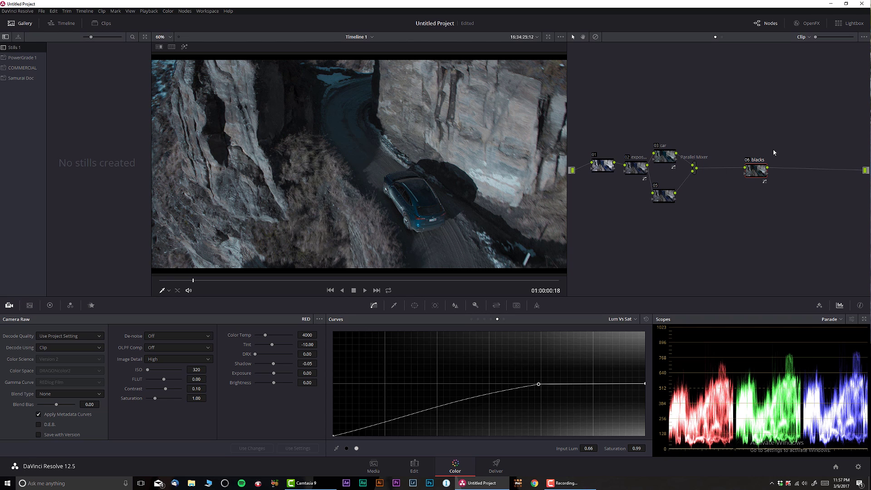
# Label node 05 as 'contrast'.
pyautogui.click(662, 195)
pyautogui.rightClick(665, 197)
pyautogui.click(684, 209)
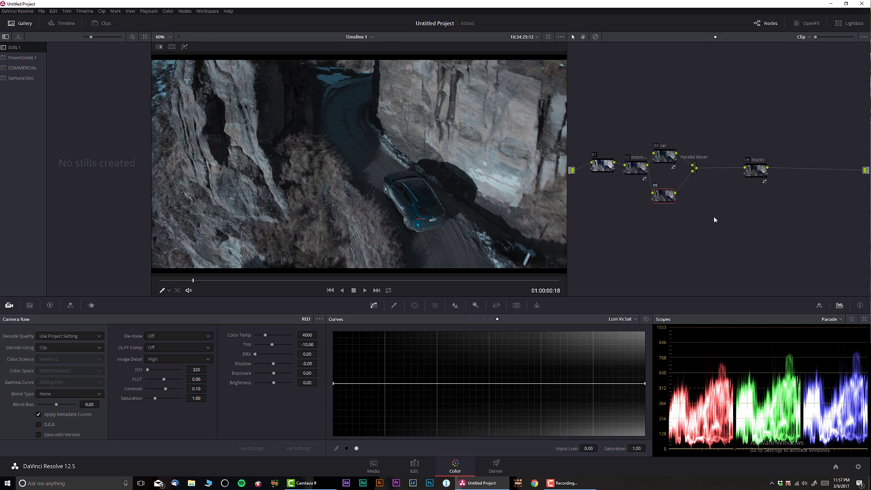
pyautogui.write('contrast')
pyautogui.press('Return')
# Raise node 05's Contrast to 1.108, then toggle the whole grade off and on to compare.
pyautogui.click(50, 304)
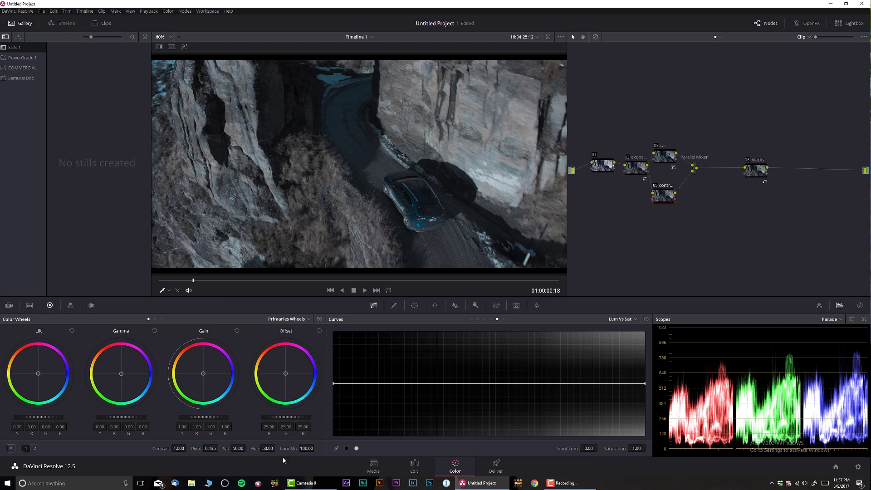
pyautogui.moveTo(173, 450)
pyautogui.mouseDown()
pyautogui.moveTo(188, 450)
pyautogui.moveTo(179, 448)
pyautogui.mouseUp()
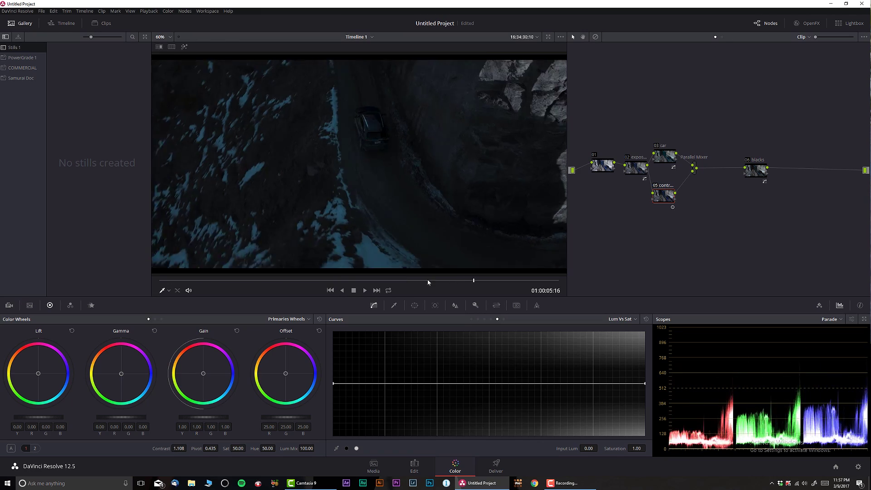
pyautogui.moveTo(234, 281); pyautogui.dragTo(157, 277)
pyautogui.hotkey('alt', 'd')
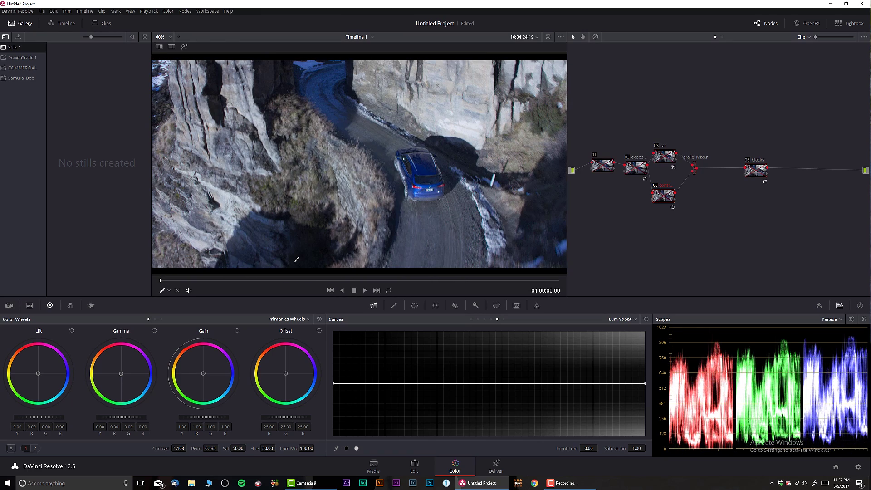
pyautogui.hotkey('alt', 'd')
pyautogui.hotkey('alt', 'd')
pyautogui.hotkey('alt', 'd')
pyautogui.hotkey('alt', 'd')
pyautogui.hotkey('alt', 'd')
pyautogui.hotkey('alt', 'd')
pyautogui.hotkey('alt', 'd')
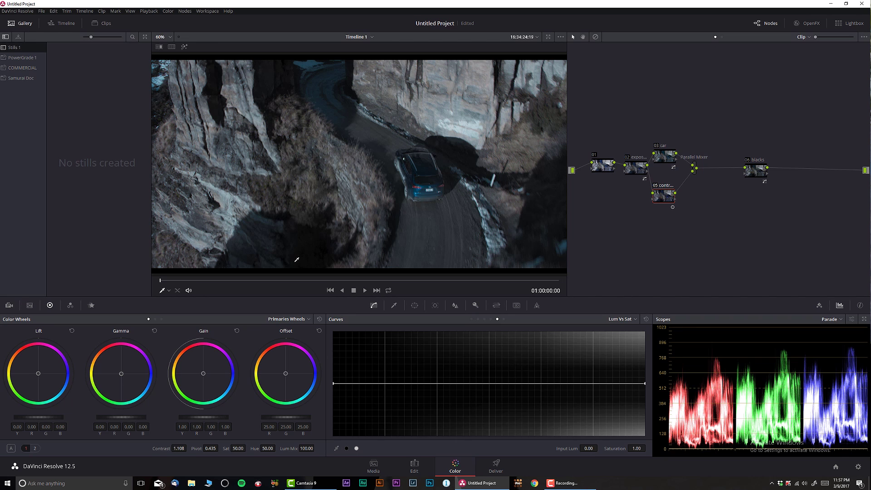
# Add a serial node after the Parallel Mixer and a layered node joined through a Layer Mixer.
pyautogui.moveTo(762, 171); pyautogui.dragTo(841, 170)
pyautogui.click(694, 169)
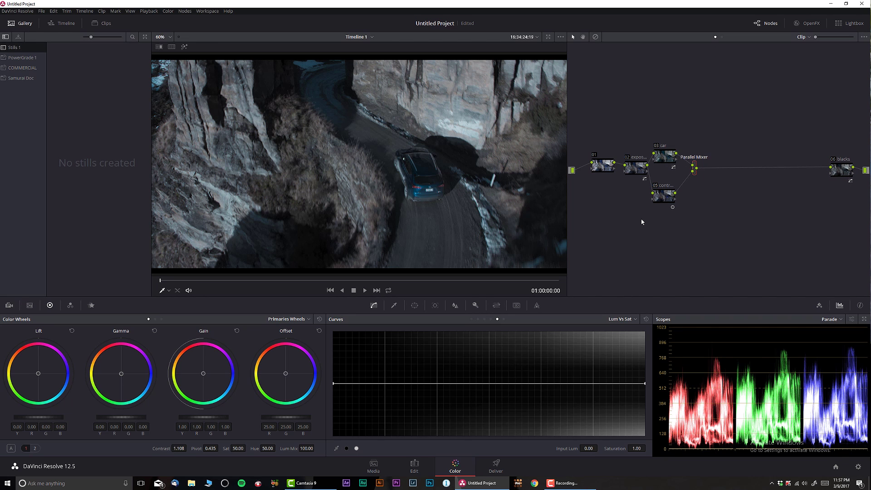
pyautogui.hotkey('alt', 's')
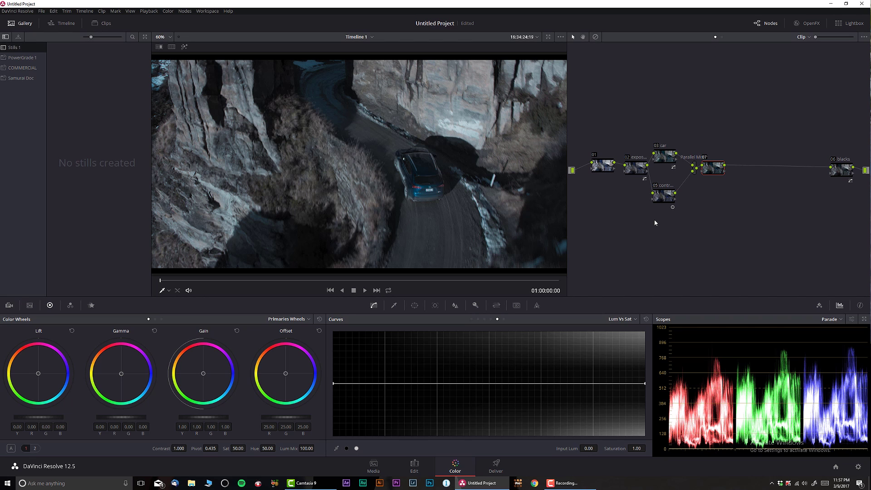
pyautogui.hotkey('alt', 'l')
pyautogui.click(714, 173)
pyautogui.moveTo(734, 172); pyautogui.dragTo(725, 128)
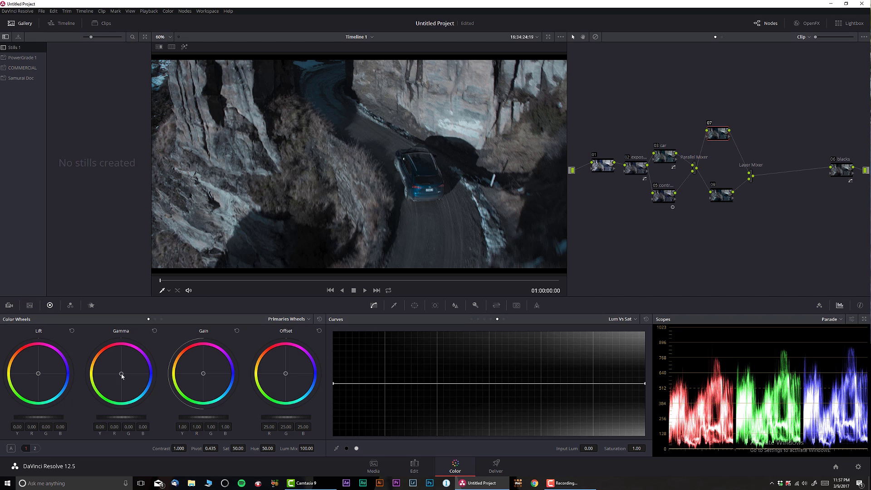
# Push node 07's Gamma wheel strongly toward blue, checking it in highlight view.
pyautogui.moveTo(122, 375)
pyautogui.mouseDown()
pyautogui.moveTo(112, 373)
pyautogui.moveTo(130, 375)
pyautogui.mouseUp()
pyautogui.click(184, 47)
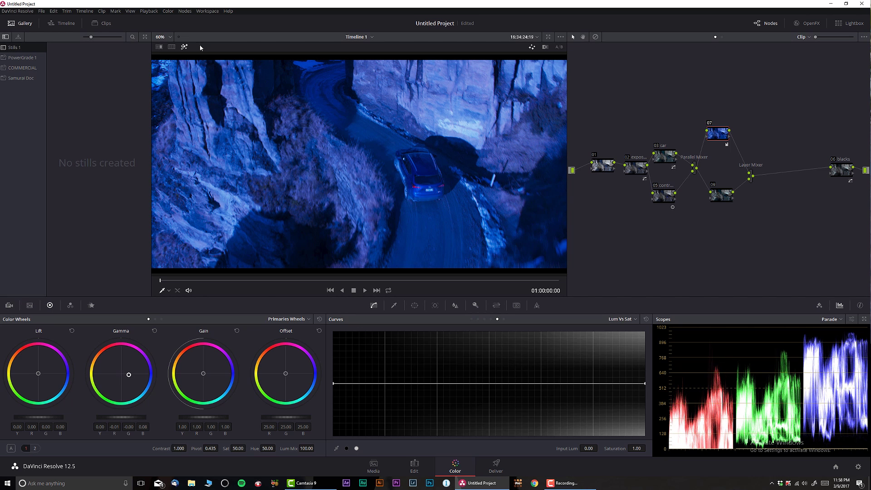
pyautogui.click(184, 47)
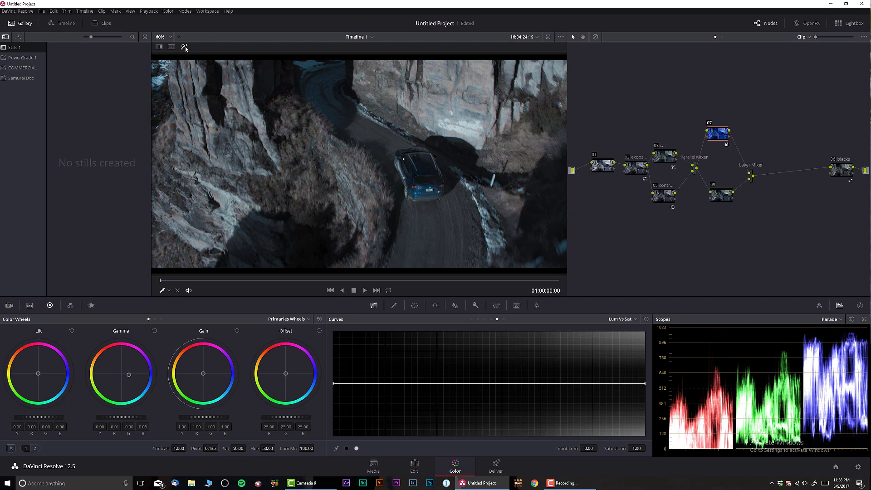
pyautogui.click(726, 196)
# Make node 09 monochrome in the RGB Mixer with red output raised to 1.14.
pyautogui.rightClick(722, 196)
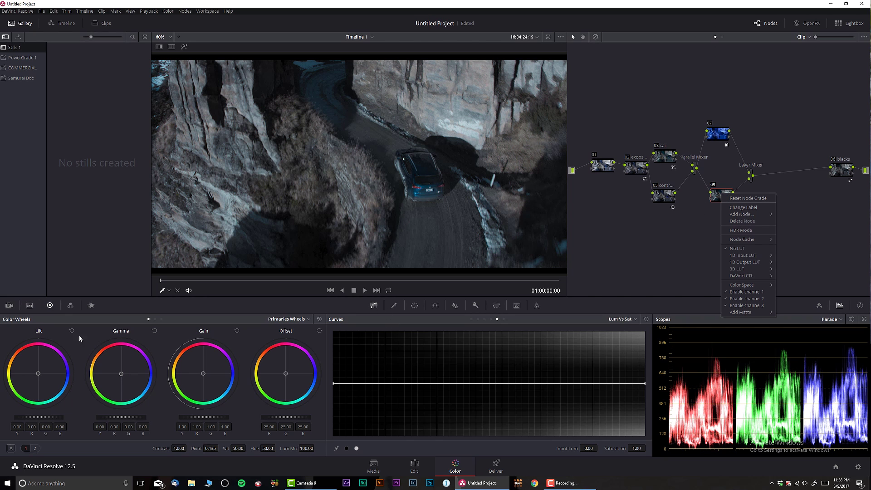
pyautogui.click(70, 305)
pyautogui.click(70, 305)
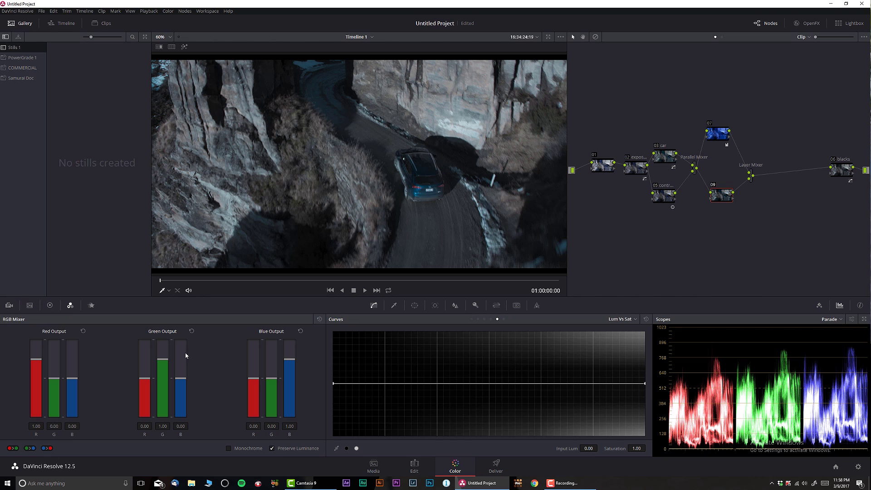
pyautogui.click(228, 449)
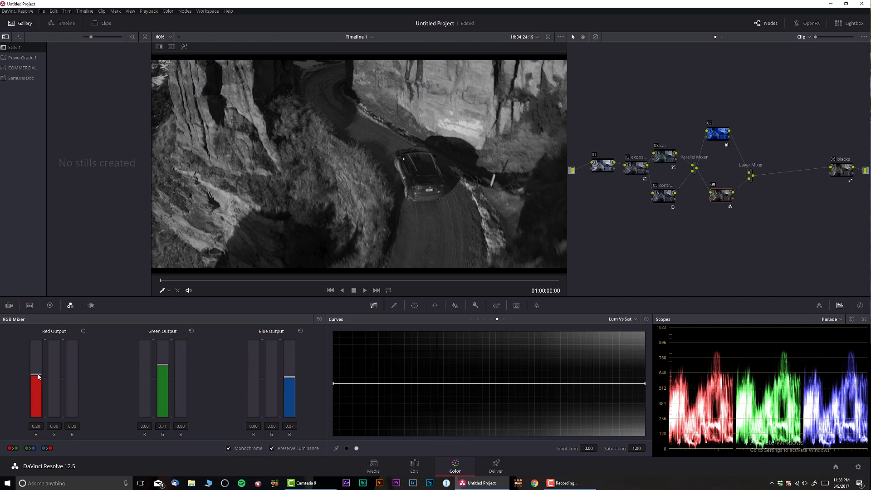
pyautogui.moveTo(36, 375); pyautogui.dragTo(35, 356)
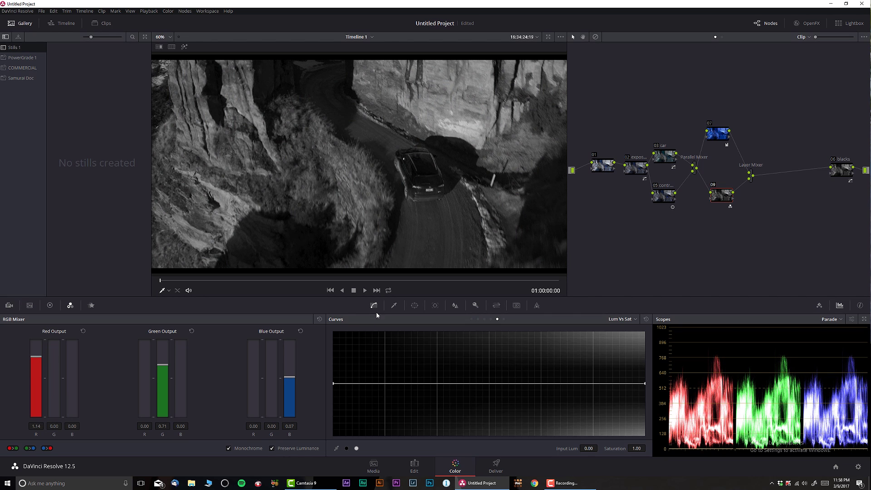
# Switch the curve to Custom and lift the upper point while pulling the lower point down.
pyautogui.click(631, 319)
pyautogui.click(625, 329)
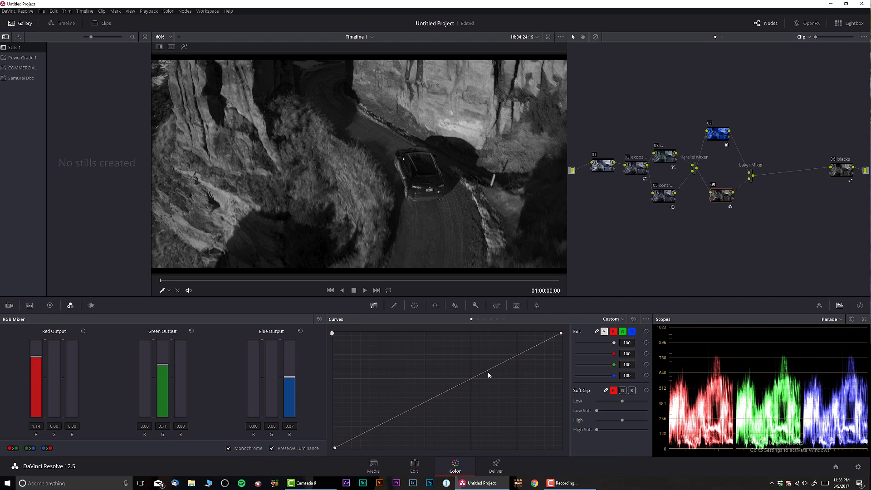
pyautogui.moveTo(496, 367); pyautogui.dragTo(521, 349)
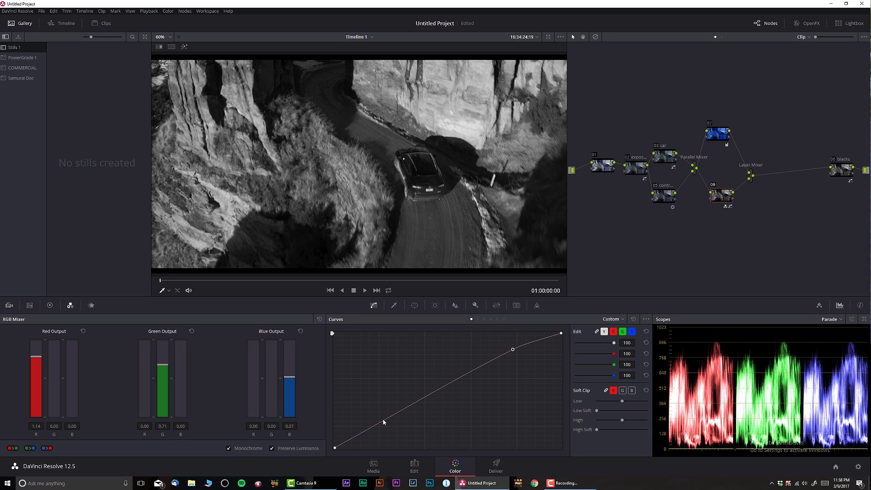
pyautogui.moveTo(381, 422); pyautogui.dragTo(378, 426)
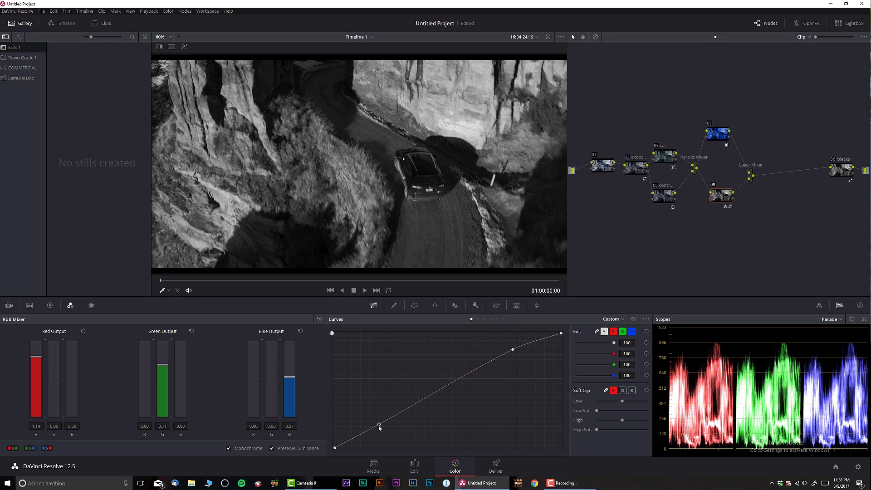
# Set the Layer Mixer composite mode to Multiply, then change it to Softlight.
pyautogui.click(750, 180)
pyautogui.rightClick(750, 180)
pyautogui.moveTo(775, 217)
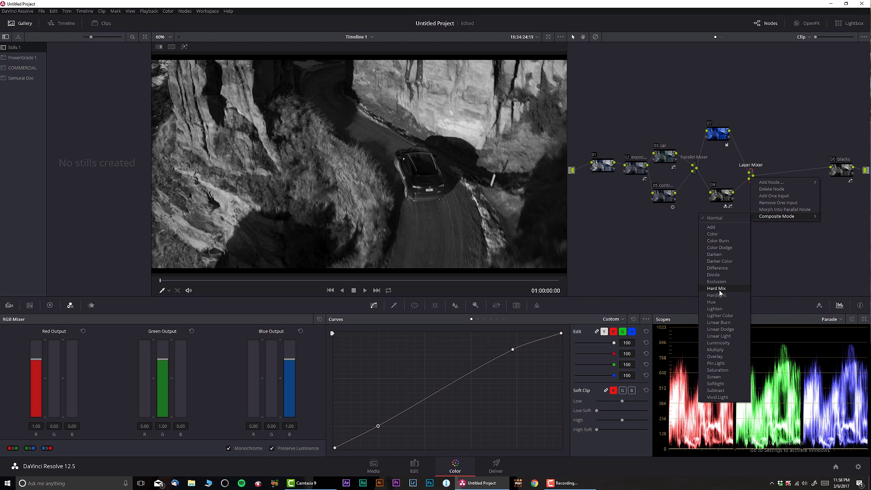
pyautogui.click(715, 350)
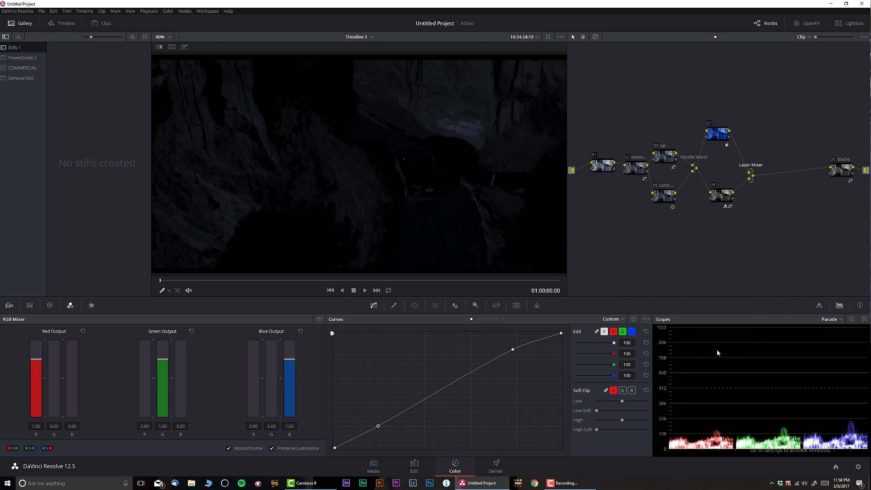
pyautogui.rightClick(752, 181)
pyautogui.moveTo(776, 217)
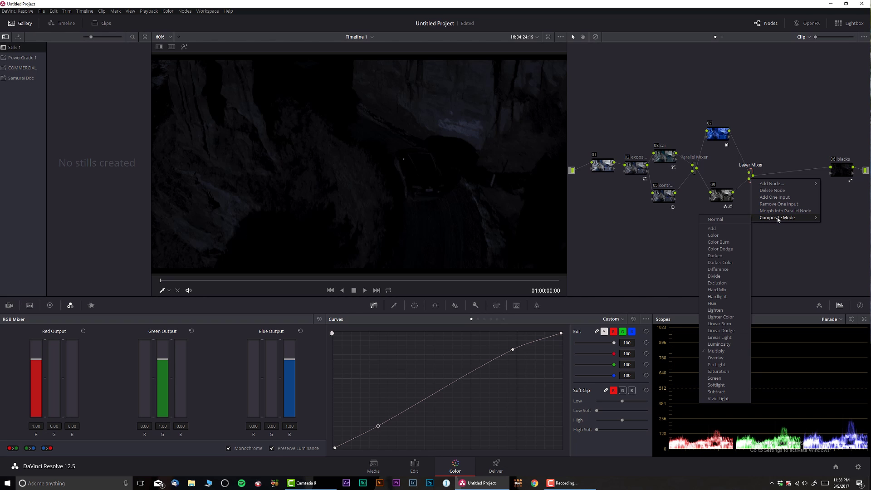
pyautogui.click(717, 385)
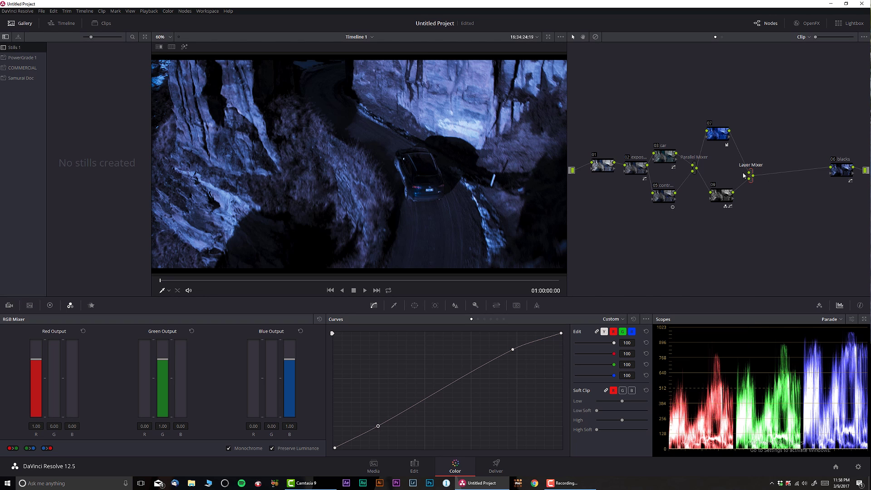
# Reposition the Layer Mixer, node 09 and node 07 to tidy the graph.
pyautogui.moveTo(748, 175); pyautogui.dragTo(749, 165)
pyautogui.moveTo(721, 195); pyautogui.dragTo(720, 186)
pyautogui.moveTo(716, 138); pyautogui.dragTo(720, 149)
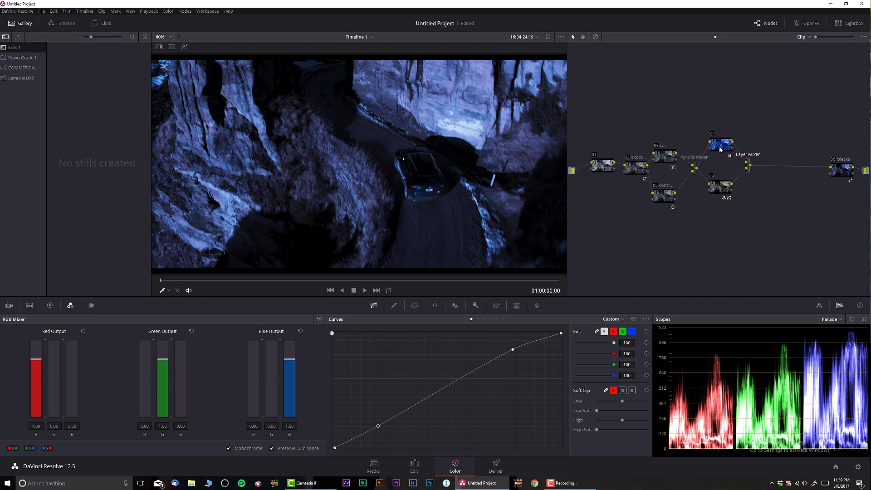
# Compare with the grade bypassed, then raise node 09's lower curve point to lift the shadows.
pyautogui.hotkey('shift', 'd')
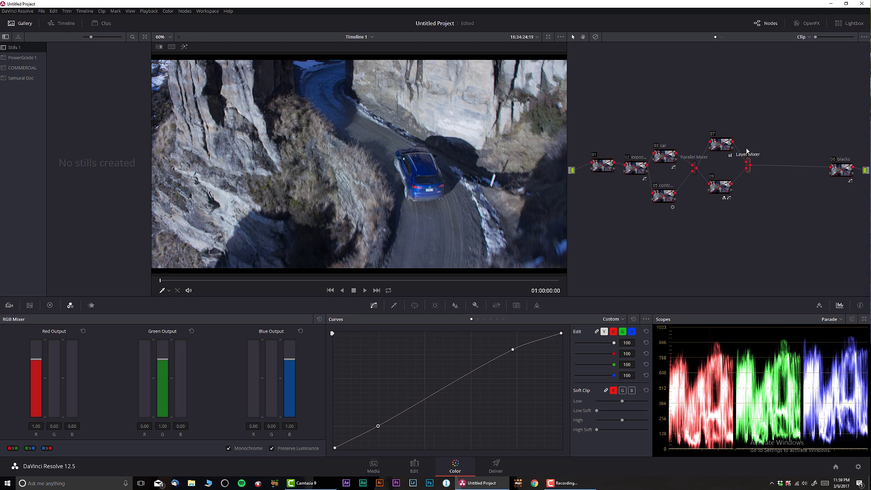
pyautogui.hotkey('shift', 'd')
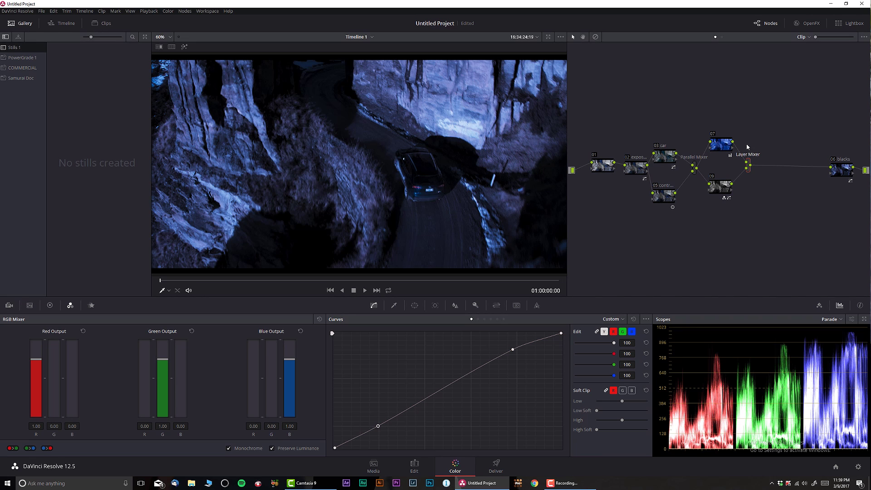
pyautogui.click(717, 194)
pyautogui.moveTo(376, 426); pyautogui.dragTo(368, 414)
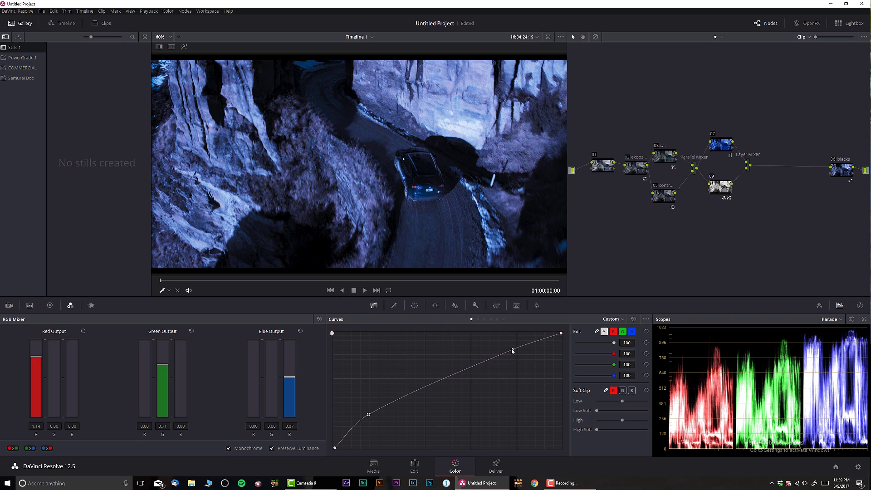
pyautogui.moveTo(512, 349); pyautogui.dragTo(513, 351)
pyautogui.moveTo(349, 280); pyautogui.dragTo(151, 265)
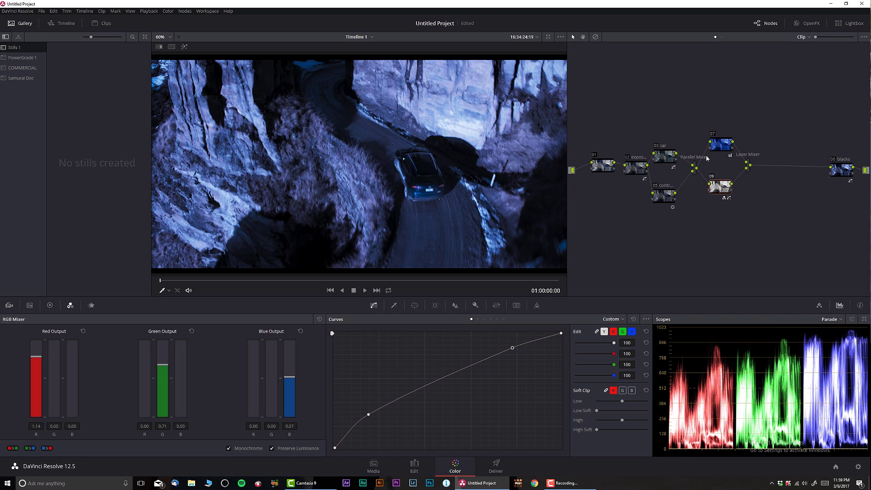
pyautogui.click(719, 144)
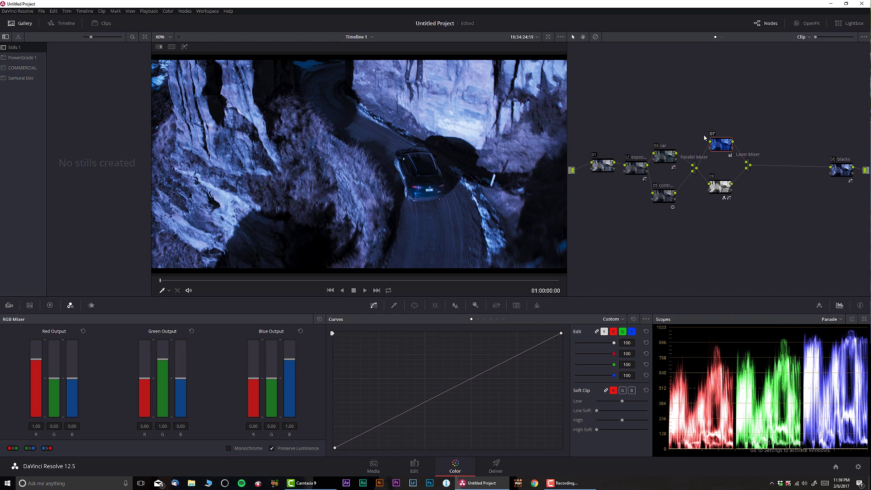
# Push node 07's Gamma wheel away from blue toward a warm brown-orange.
pyautogui.click(50, 304)
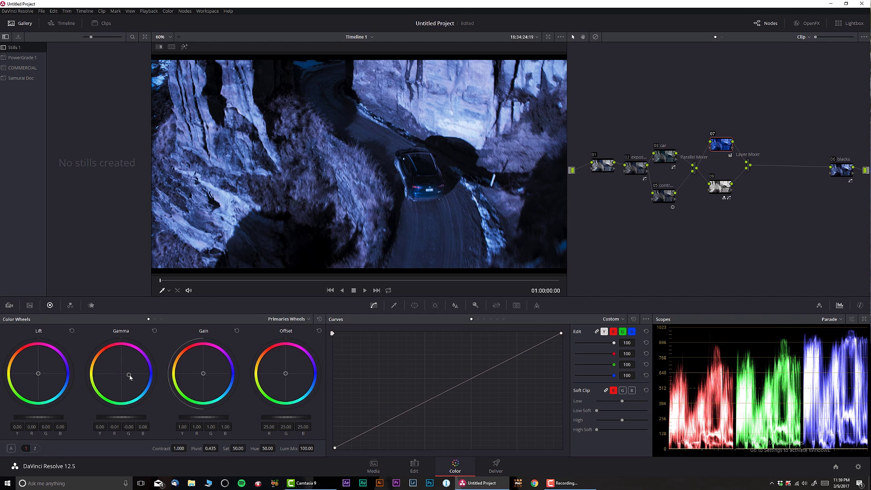
pyautogui.moveTo(129, 374); pyautogui.dragTo(118, 368)
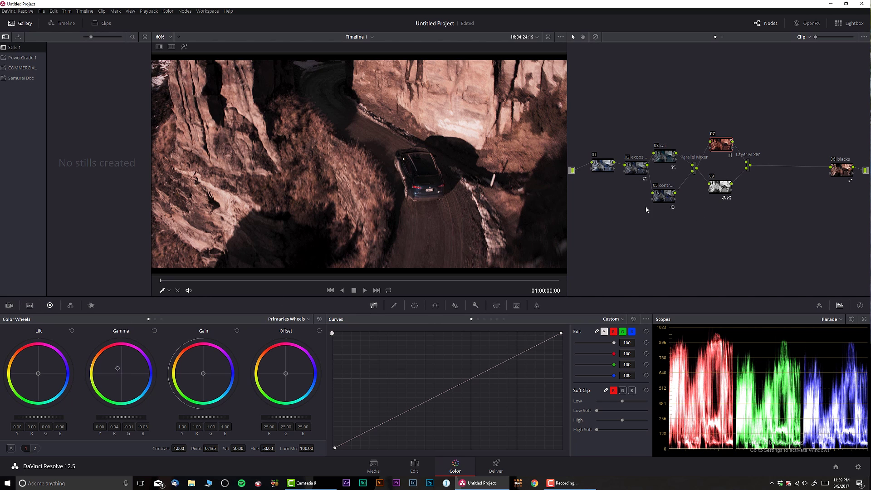
pyautogui.moveTo(179, 279); pyautogui.dragTo(114, 291)
pyautogui.moveTo(118, 369); pyautogui.dragTo(116, 369)
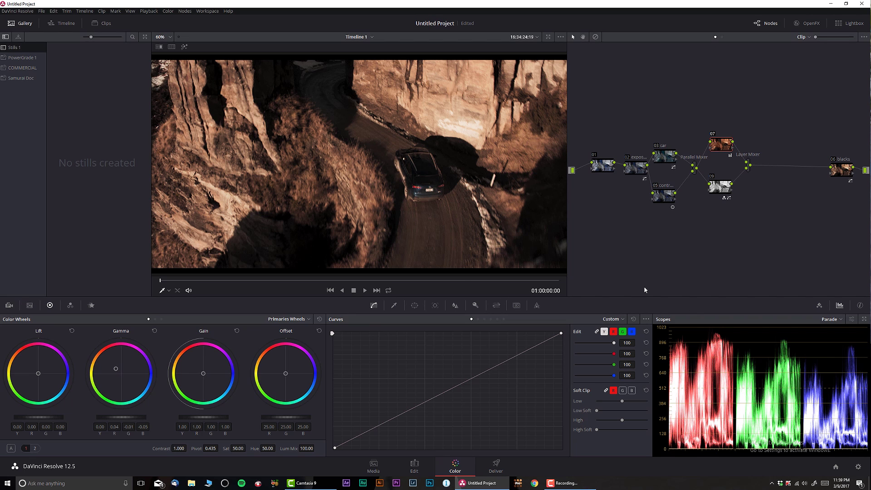
# Lower node 07's Key Output Gain to 0.606.
pyautogui.click(475, 305)
pyautogui.moveTo(585, 388); pyautogui.dragTo(586, 388)
pyautogui.moveTo(258, 283); pyautogui.dragTo(145, 280)
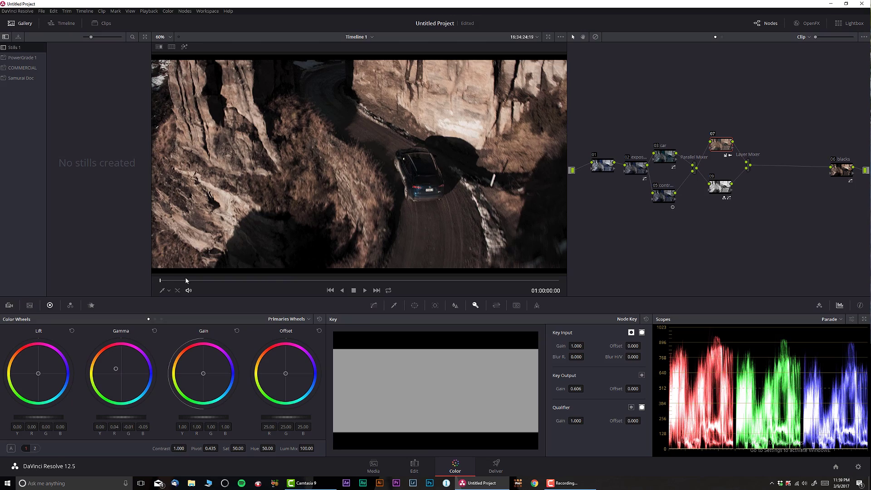
pyautogui.moveTo(211, 280); pyautogui.dragTo(191, 267)
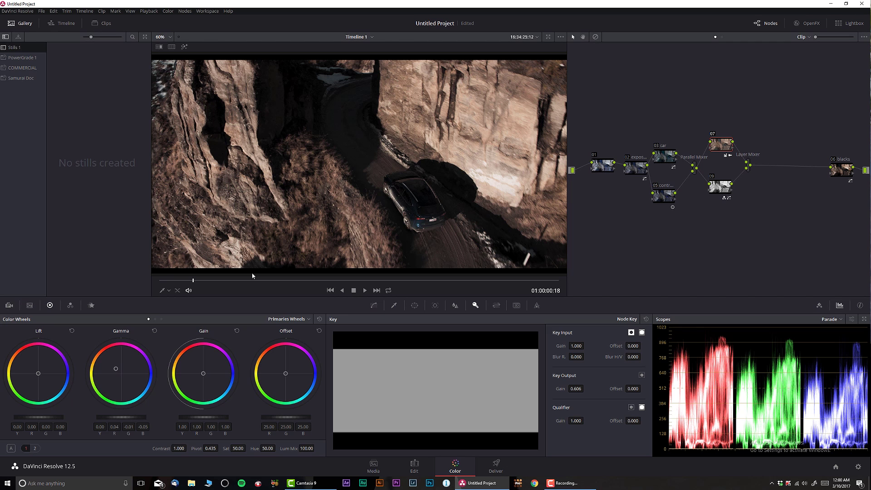
pyautogui.hotkey('alt', 'd')
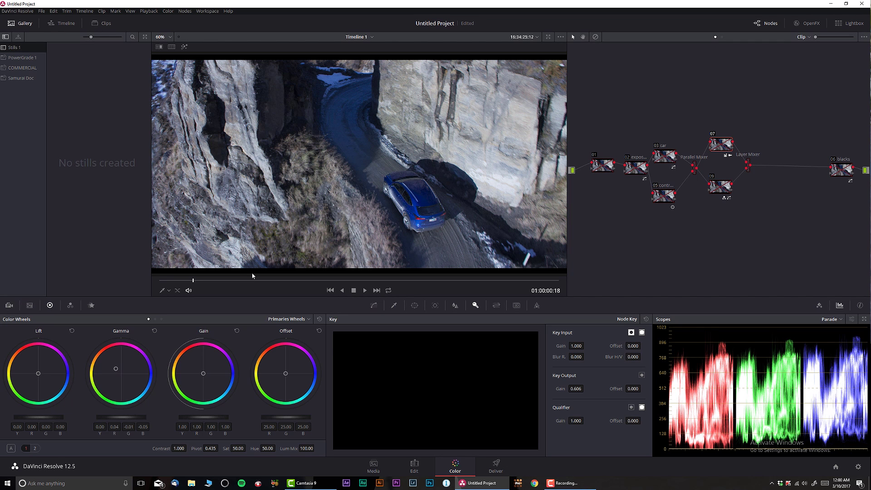
pyautogui.hotkey('alt', 'd')
pyautogui.hotkey('alt', 'd')
pyautogui.hotkey('alt', 'd')
pyautogui.press('space')
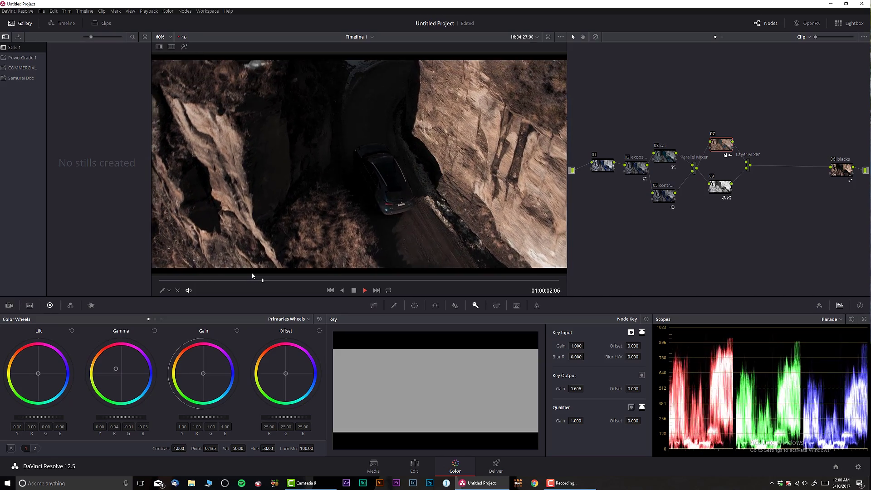
pyautogui.press('space')
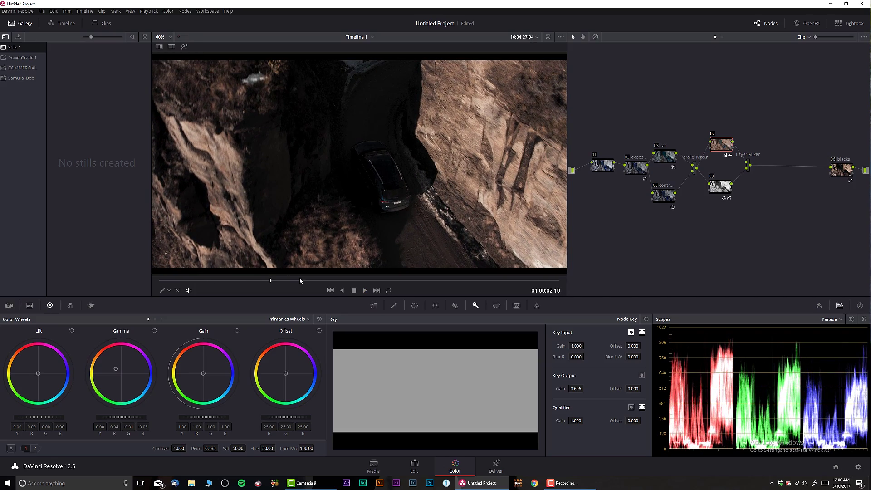
pyautogui.moveTo(286, 281); pyautogui.dragTo(169, 281)
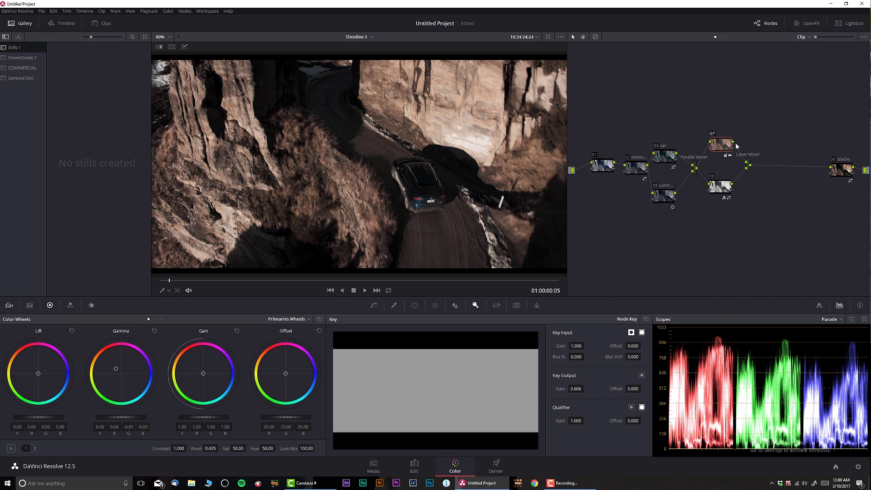
# Add a serial node after the Layer Mixer and label it 'blacks 2'.
pyautogui.click(749, 168)
pyautogui.hotkey('alt', 's')
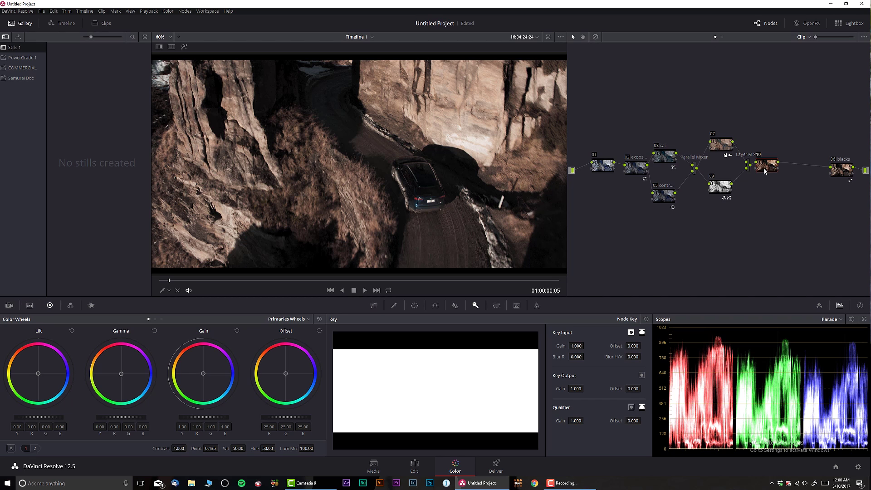
pyautogui.rightClick(767, 169)
pyautogui.click(779, 181)
pyautogui.write('blacks 2')
pyautogui.press('Return')
pyautogui.moveTo(769, 167); pyautogui.dragTo(772, 167)
# Qualify luminance from 58.0 with 7.5 softness and raise Contrast to 1.212.
pyautogui.click(395, 306)
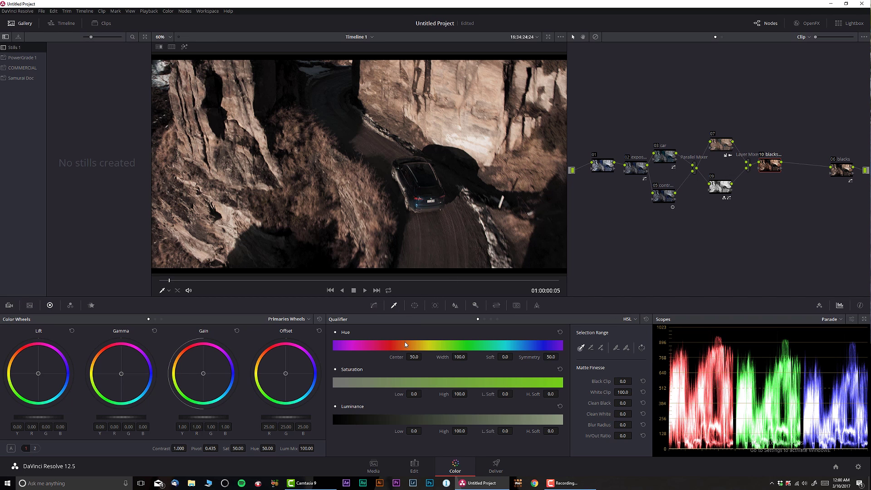
pyautogui.click(185, 47)
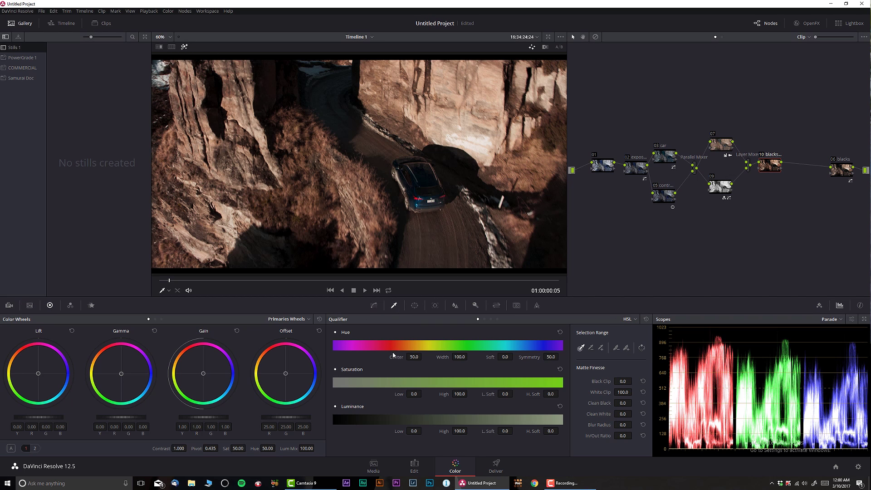
pyautogui.moveTo(414, 431); pyautogui.dragTo(423, 430)
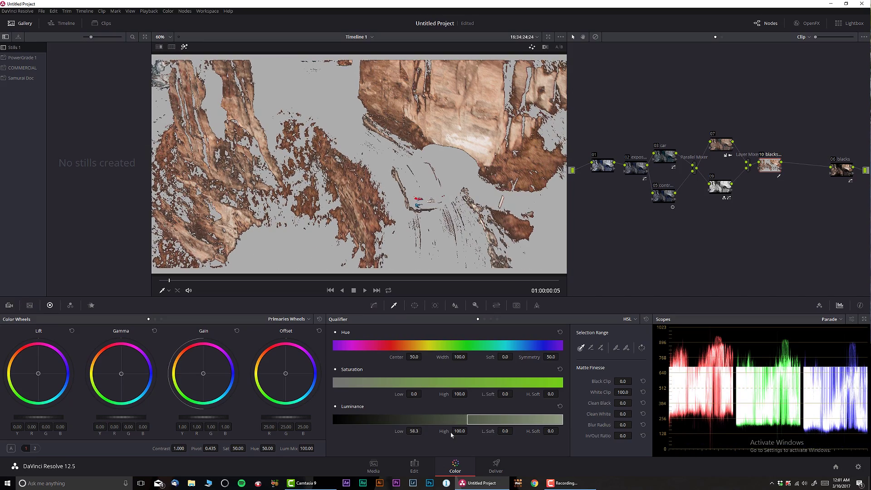
pyautogui.moveTo(504, 431); pyautogui.dragTo(507, 431)
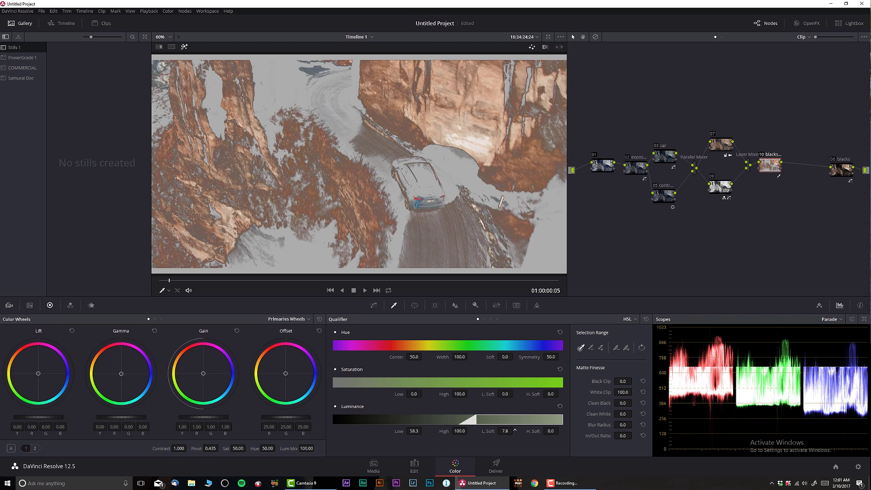
pyautogui.moveTo(423, 431); pyautogui.dragTo(423, 431)
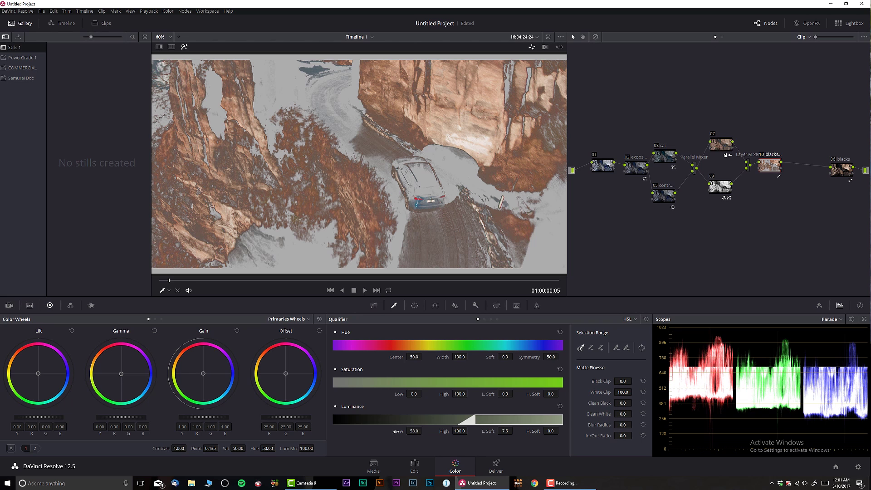
pyautogui.click(184, 47)
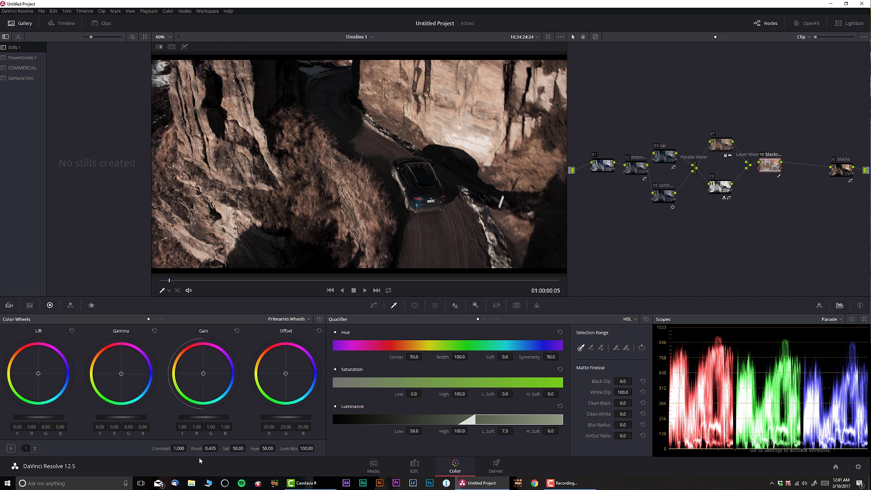
pyautogui.moveTo(179, 448); pyautogui.dragTo(198, 447)
pyautogui.hotkey('ctrl', 'd')
pyautogui.hotkey('ctrl', 'd')
pyautogui.hotkey('ctrl', 'd')
pyautogui.hotkey('ctrl', 'd')
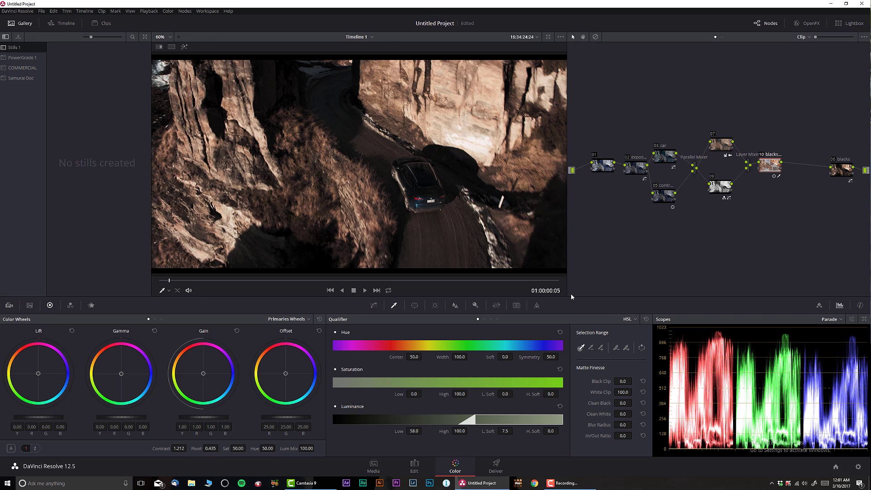
# Add node 11 labelled High, qualifying luminance 0–57 with high softness 4.1.
pyautogui.hotkey('alt', 's')
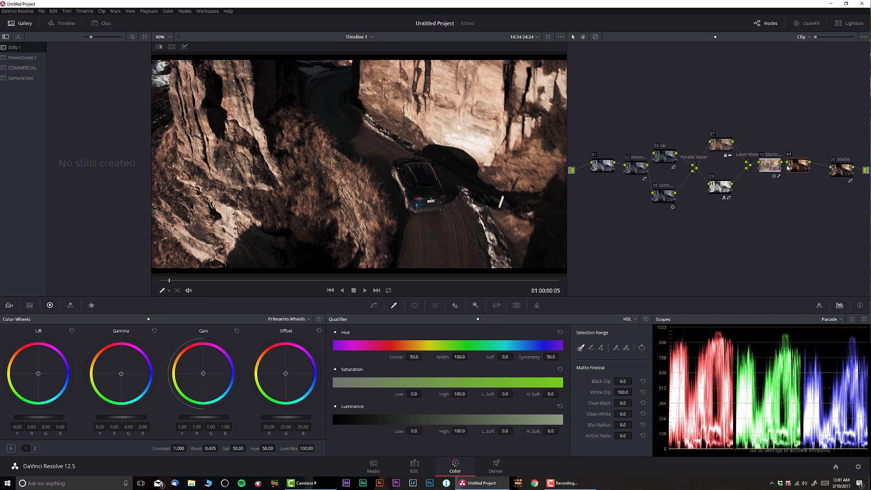
pyautogui.rightClick(791, 168)
pyautogui.click(812, 180)
pyautogui.moveTo(458, 430); pyautogui.dragTo(192, 41)
pyautogui.click(184, 47)
pyautogui.moveTo(457, 431); pyautogui.dragTo(470, 430)
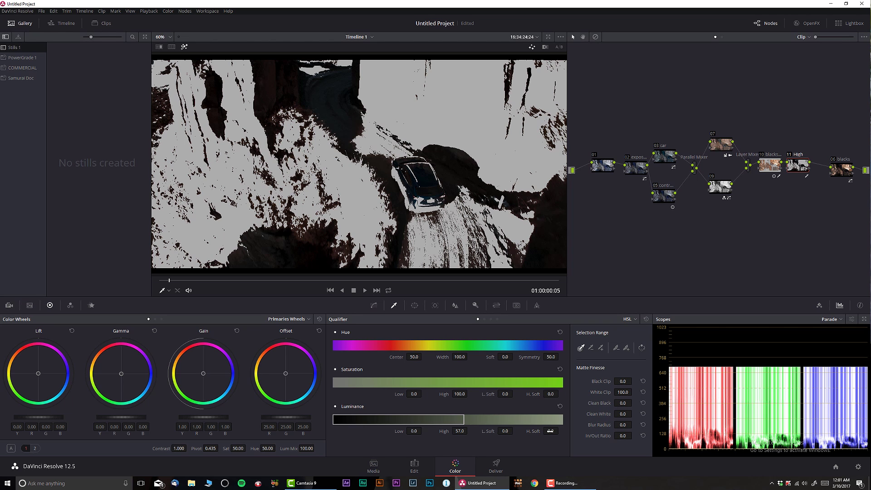
pyautogui.moveTo(550, 431); pyautogui.dragTo(559, 431)
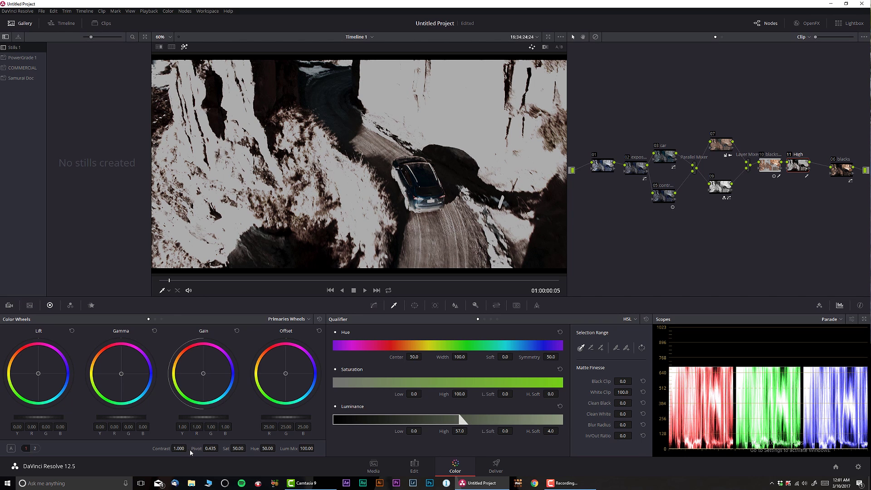
# Raise node 11's Contrast to 1.096.
pyautogui.moveTo(186, 449); pyautogui.dragTo(188, 449)
pyautogui.click(184, 47)
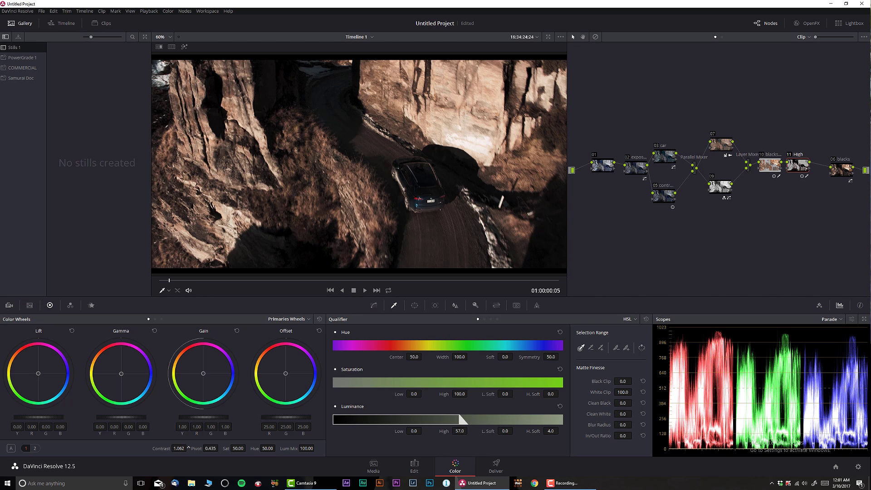
pyautogui.moveTo(188, 448); pyautogui.dragTo(190, 448)
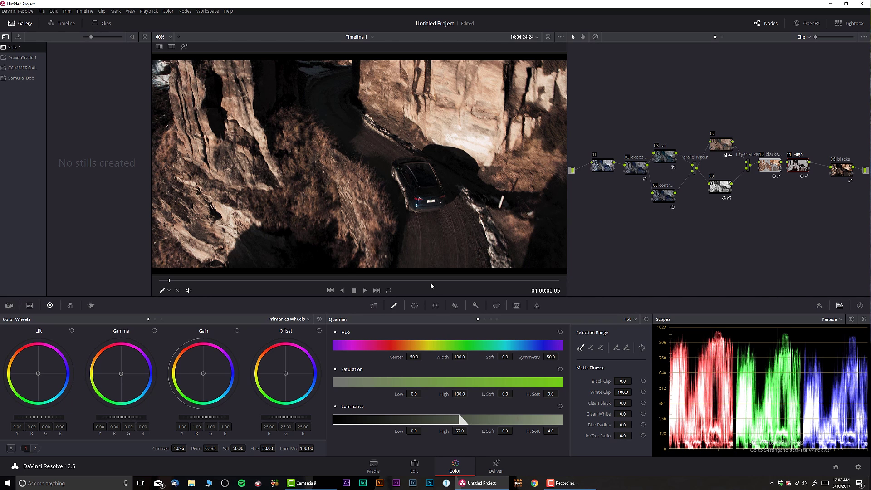
pyautogui.click(374, 306)
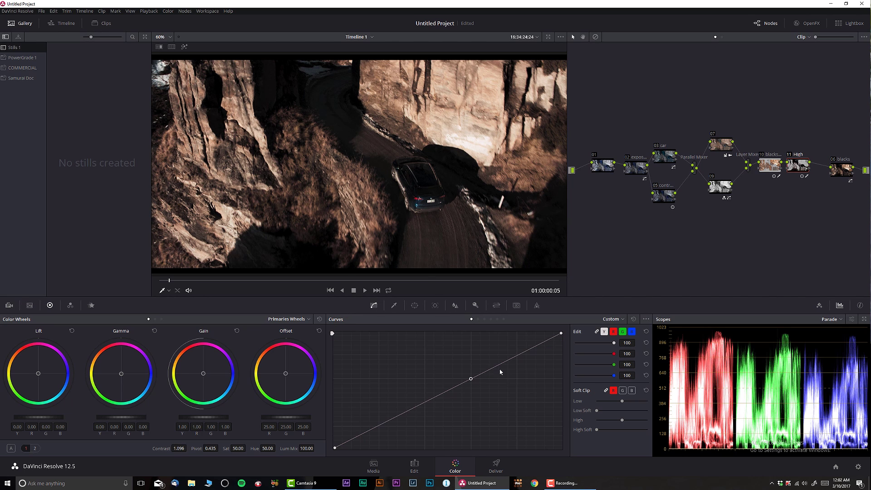
# Add points on node 11's luma curve, pulling the lower one down and lifting the upper one.
pyautogui.moveTo(512, 356)
pyautogui.mouseDown()
pyautogui.moveTo(491, 343)
pyautogui.moveTo(511, 355)
pyautogui.mouseUp()
pyautogui.moveTo(467, 379); pyautogui.dragTo(379, 425)
pyautogui.moveTo(444, 393); pyautogui.dragTo(459, 355)
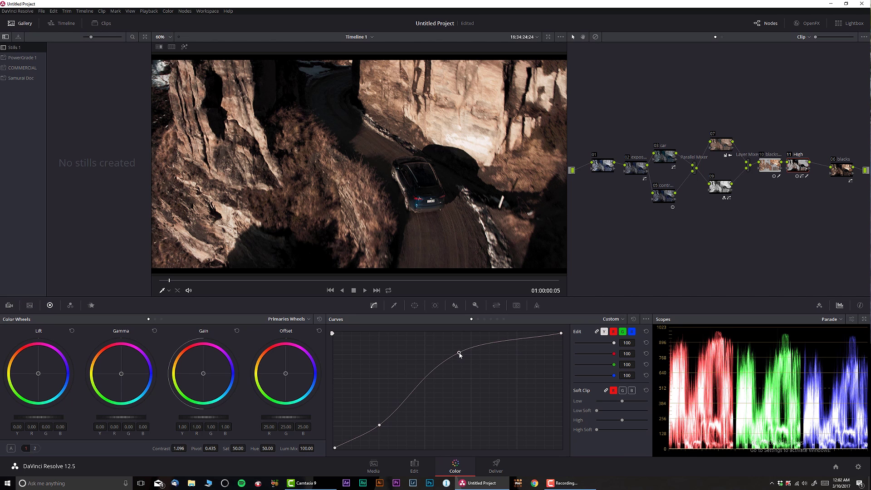
# Toggle the High node off and on and scrub through the shot to compare.
pyautogui.click(789, 155)
pyautogui.click(789, 155)
pyautogui.click(789, 155)
pyautogui.click(788, 155)
pyautogui.moveTo(198, 281); pyautogui.dragTo(83, 275)
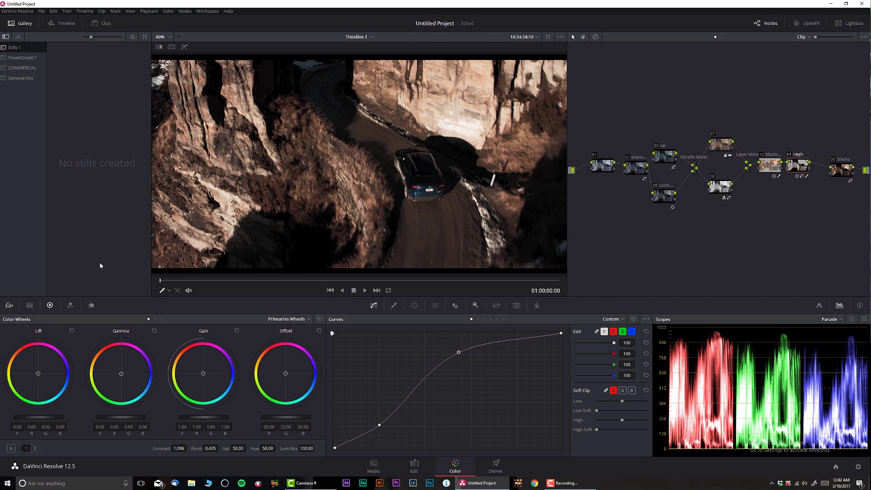
pyautogui.moveTo(194, 281); pyautogui.dragTo(447, 274)
pyautogui.moveTo(501, 270); pyautogui.dragTo(404, 264)
# Clean up the node graph, then add node 12 labelled 'keyframe'.
pyautogui.rightClick(651, 240)
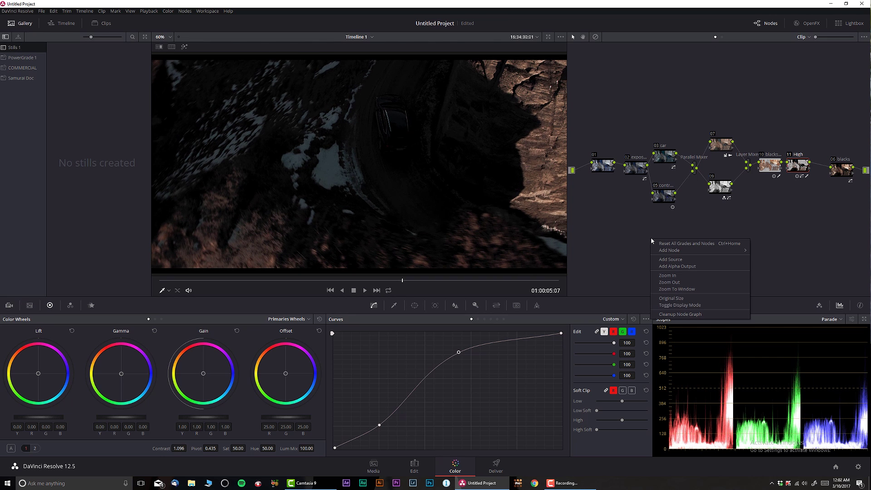
pyautogui.click(677, 315)
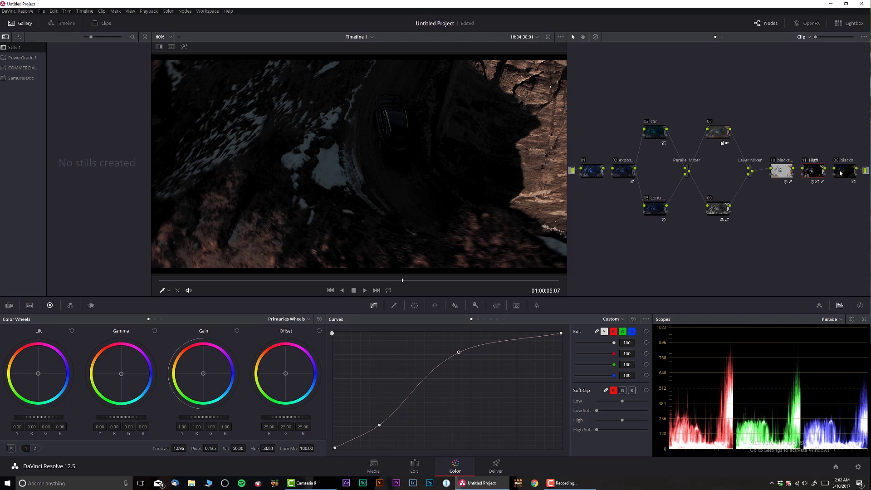
pyautogui.hotkey('alt', 'o')
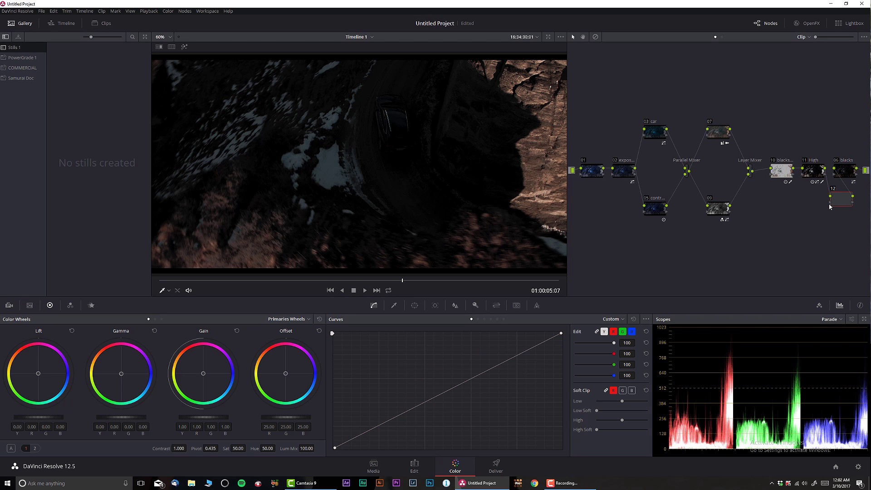
pyautogui.rightClick(832, 199)
pyautogui.press('Escape')
pyautogui.write('keyframe')
pyautogui.press('Return')
# Lift a curve point on node 12 to brighten the shadows and mid-tones.
pyautogui.moveTo(416, 281); pyautogui.dragTo(490, 288)
pyautogui.moveTo(449, 389); pyautogui.dragTo(400, 381)
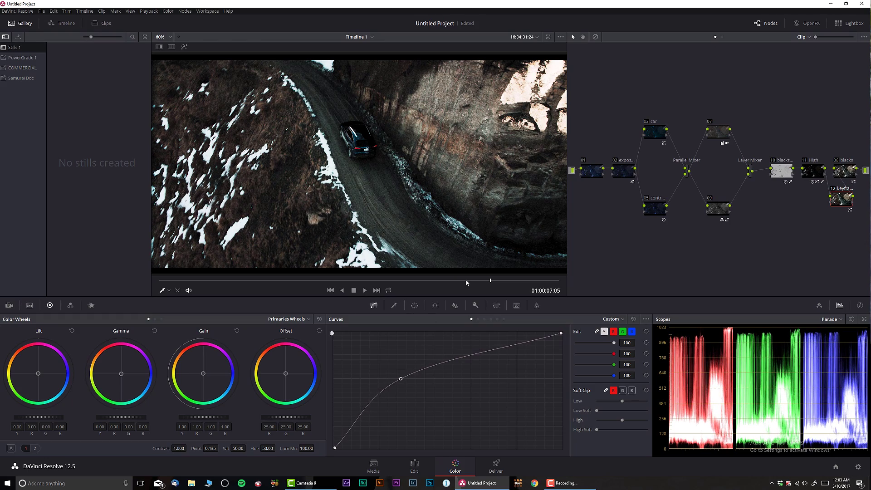
pyautogui.moveTo(466, 281); pyautogui.dragTo(425, 274)
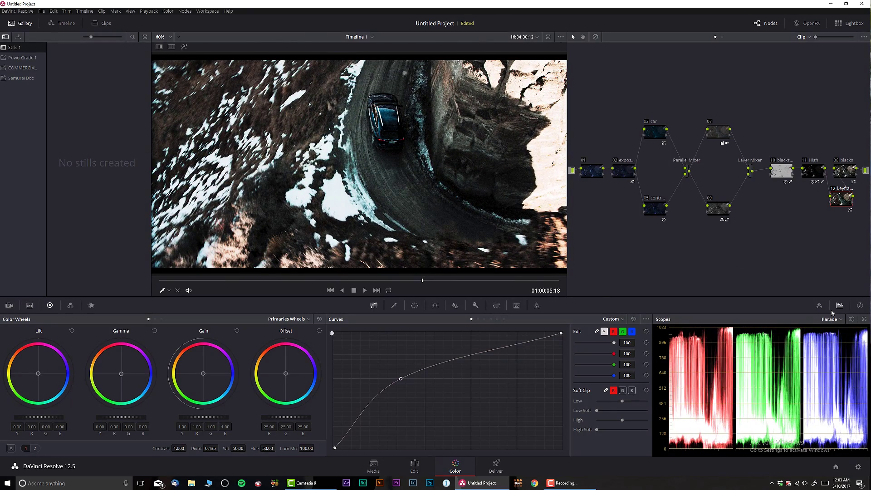
# Set node 12's Key Output Gain to 0.000 and add a dynamic keyframe there.
pyautogui.click(818, 305)
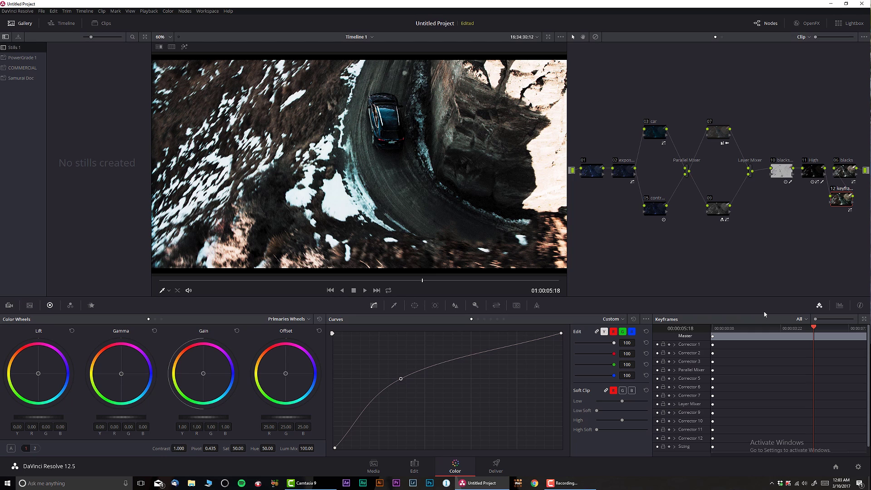
pyautogui.moveTo(849, 200); pyautogui.dragTo(837, 206)
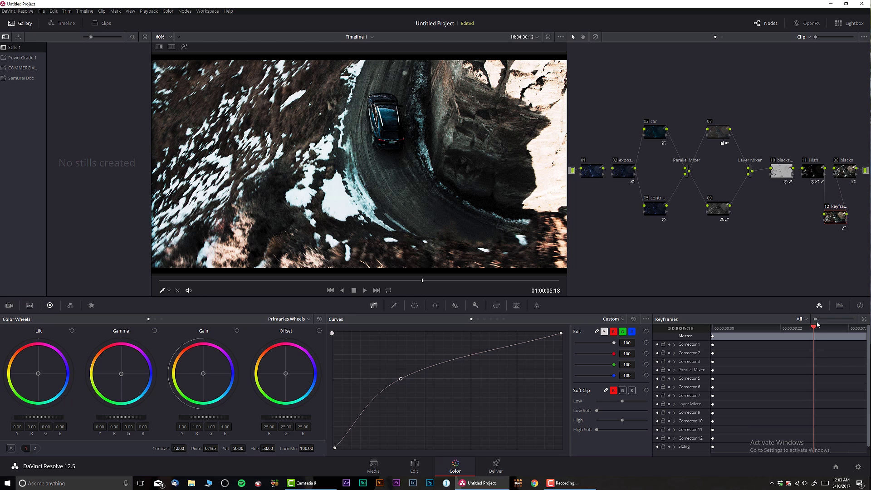
pyautogui.click(475, 305)
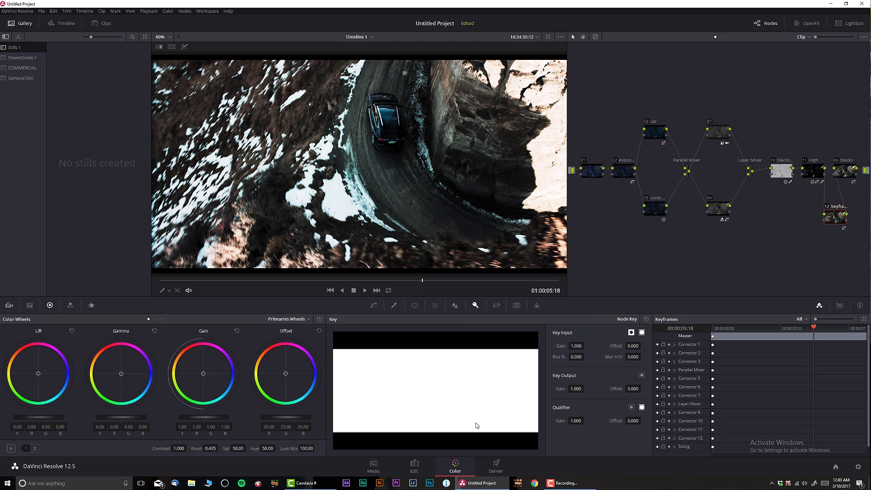
pyautogui.moveTo(577, 388); pyautogui.dragTo(585, 389)
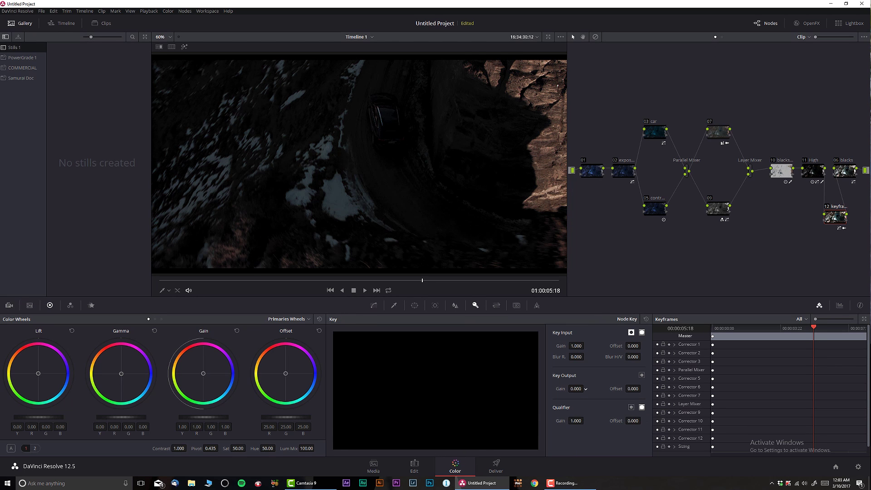
pyautogui.click(423, 280)
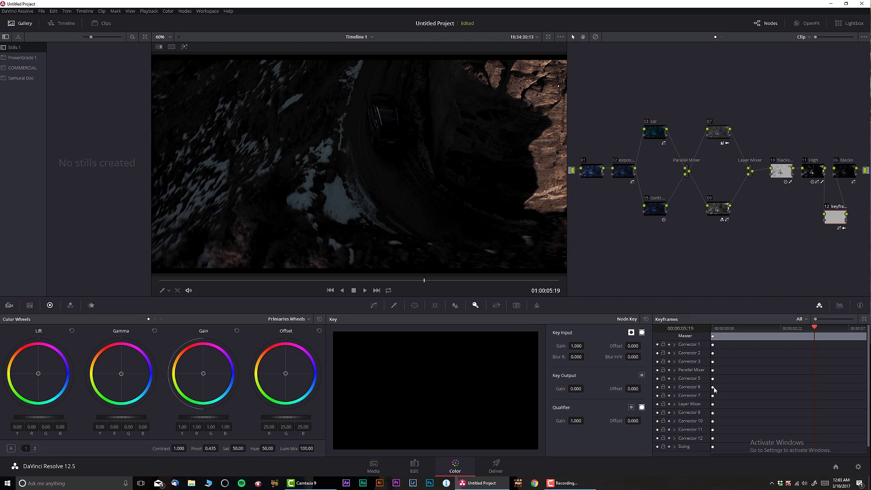
pyautogui.click(668, 438)
pyautogui.rightClick(811, 440)
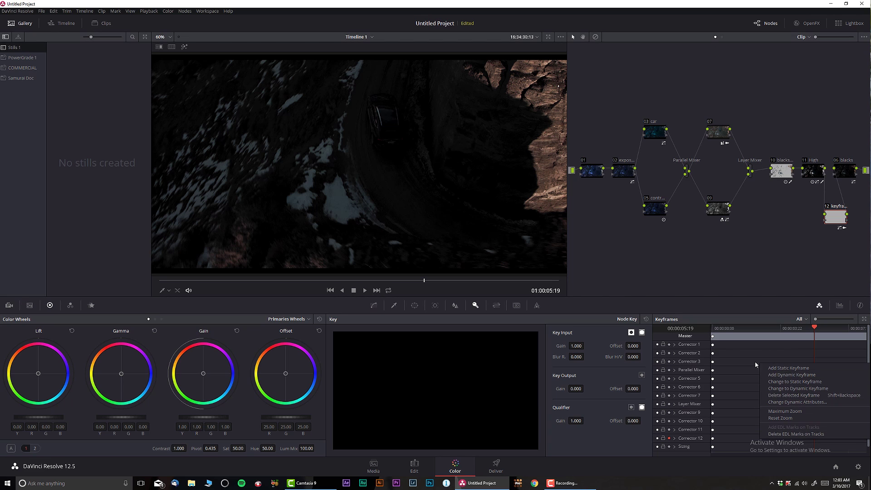
pyautogui.click(804, 375)
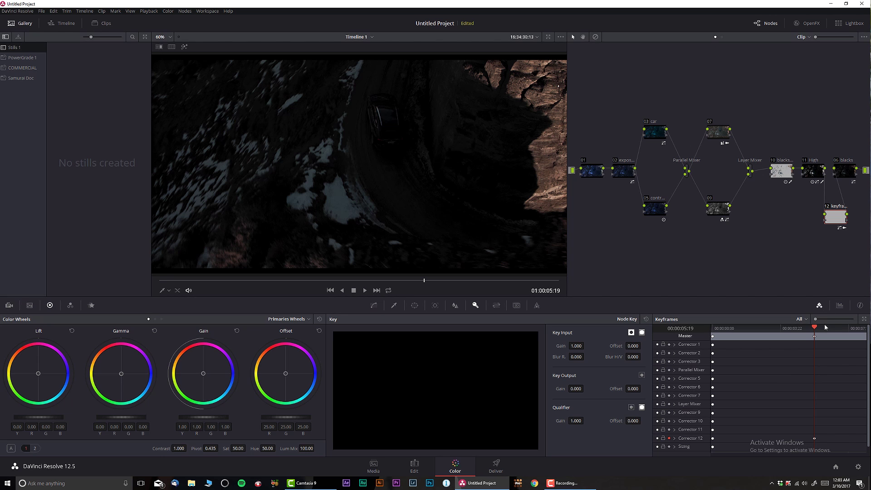
# Set node 12's output gain to 1.000 near the shot's end, then slide that keyframe earlier.
pyautogui.moveTo(824, 327); pyautogui.dragTo(851, 335)
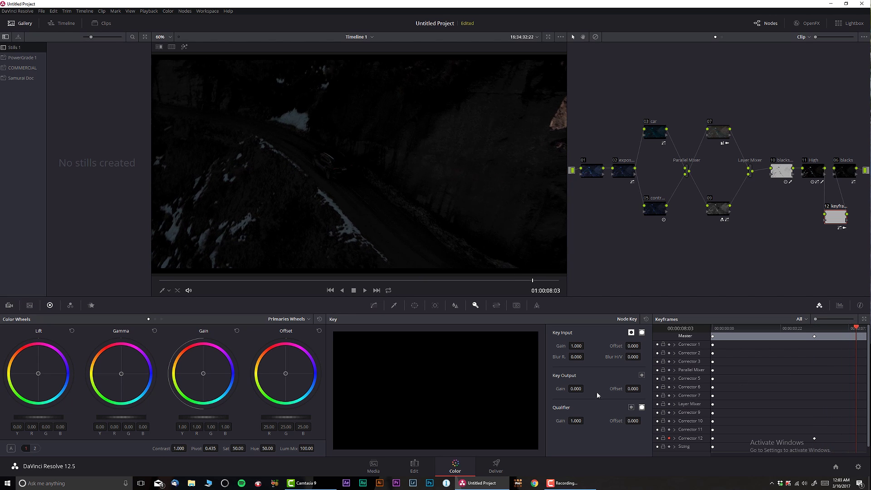
pyautogui.moveTo(574, 389); pyautogui.dragTo(585, 388)
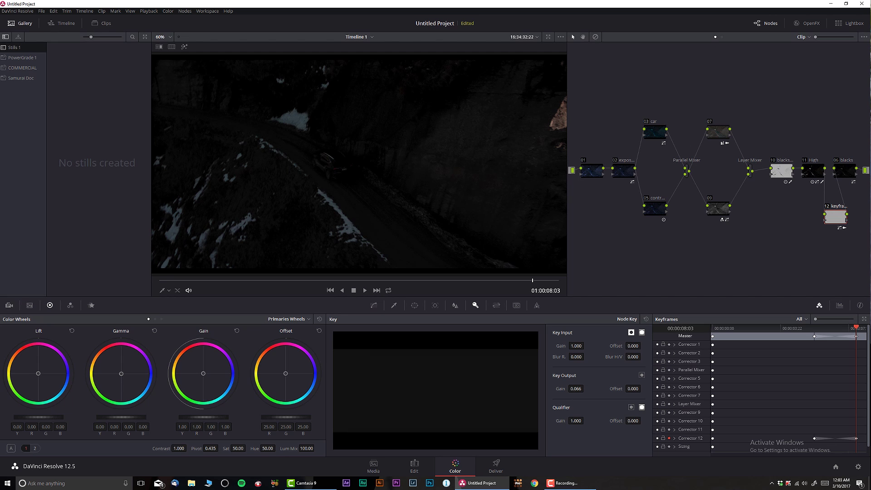
pyautogui.doubleClick(577, 389)
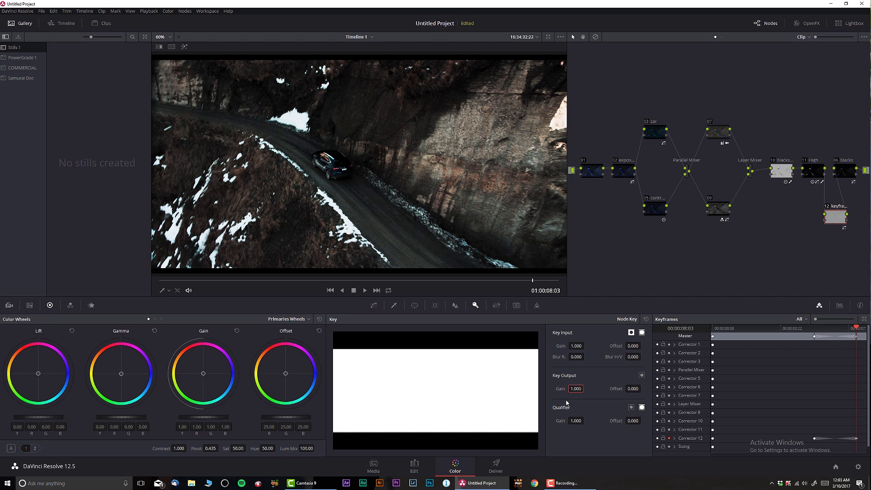
pyautogui.moveTo(856, 327); pyautogui.dragTo(812, 330)
pyautogui.moveTo(814, 439); pyautogui.dragTo(786, 438)
pyautogui.moveTo(808, 329); pyautogui.dragTo(823, 355)
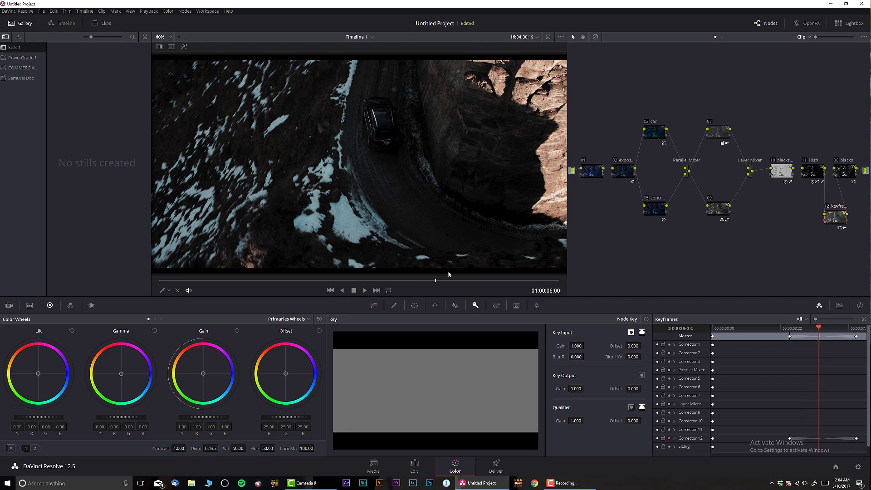
pyautogui.moveTo(443, 280); pyautogui.dragTo(529, 280)
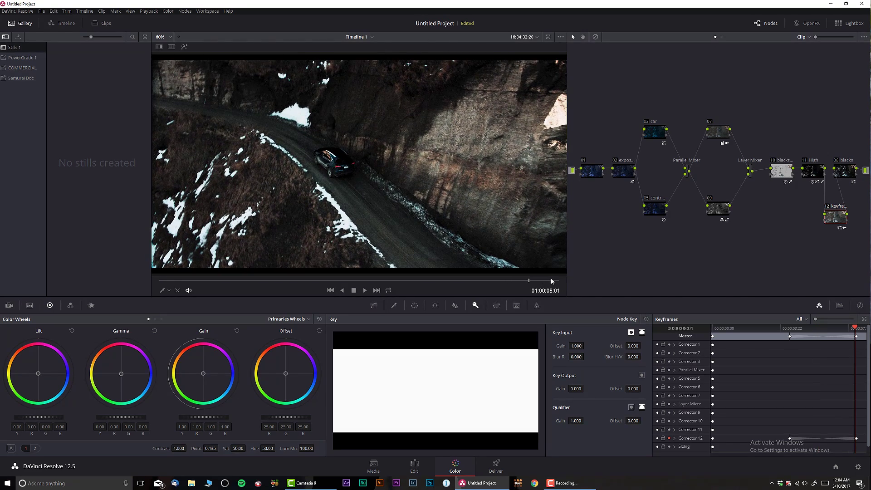
pyautogui.hotkey('alt', 'd')
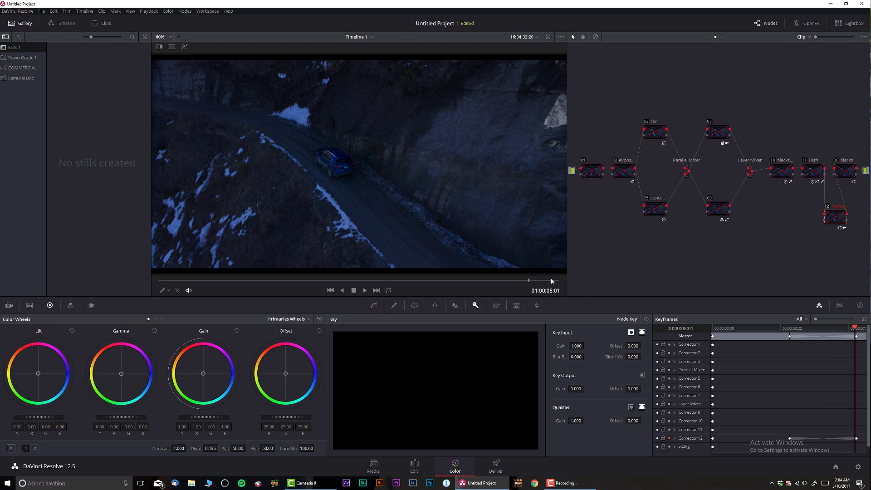
pyautogui.hotkey('alt', 'd')
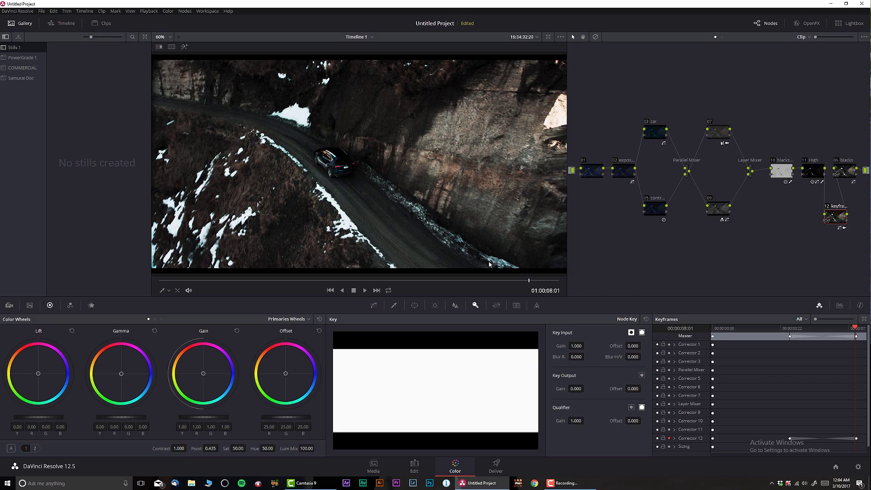
pyautogui.moveTo(431, 281); pyautogui.dragTo(237, 281)
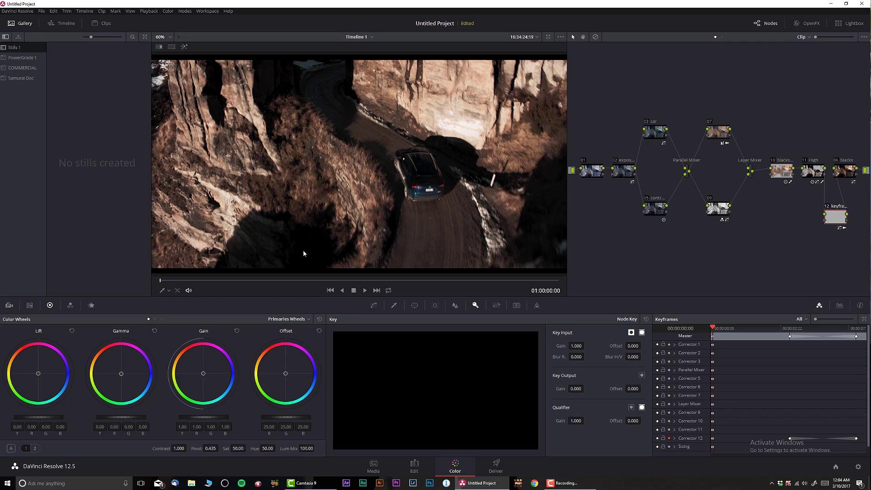
pyautogui.moveTo(371, 279); pyautogui.dragTo(515, 277)
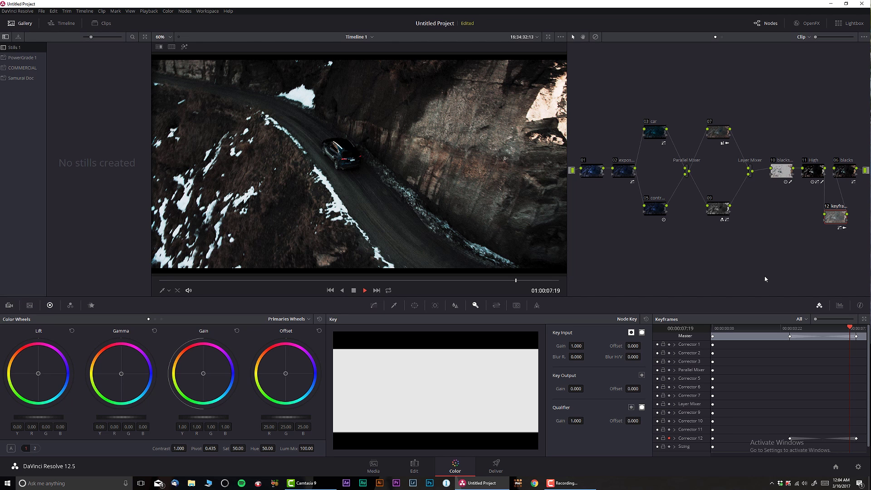
pyautogui.press('space')
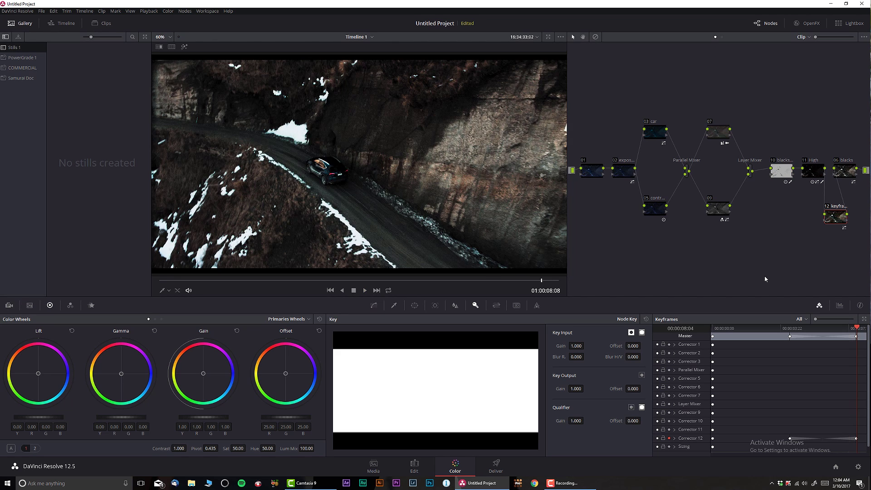
pyautogui.hotkey('alt', 'd')
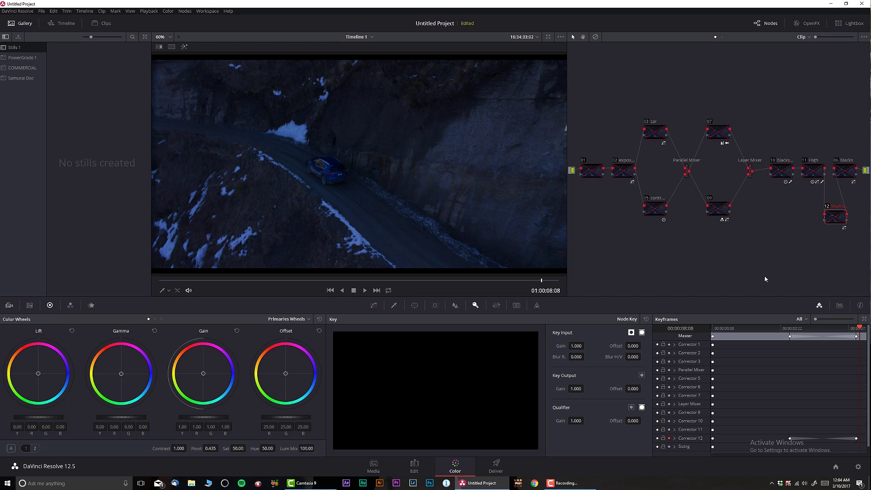
pyautogui.hotkey('alt', 'd')
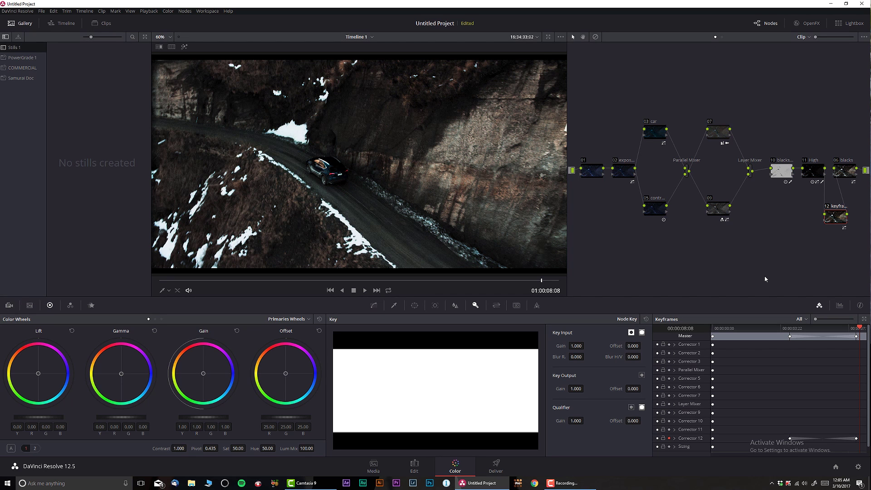